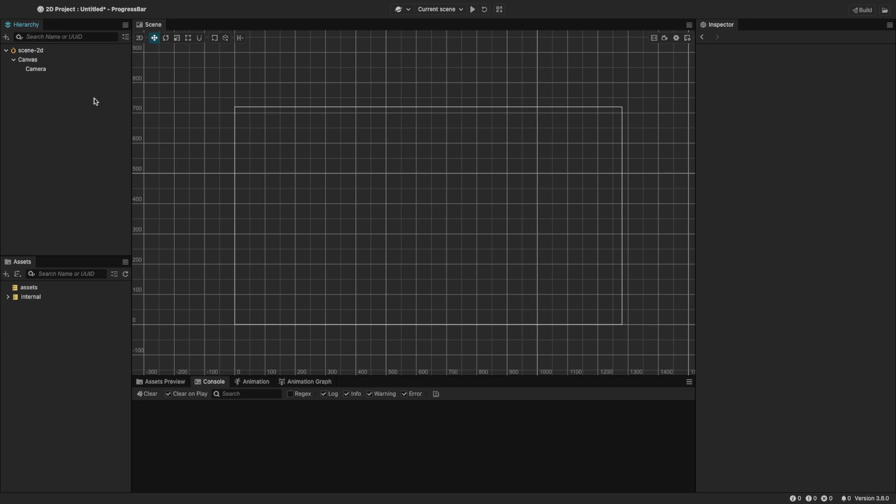
- Create a ProgressBar node under Canvas from the UI Component menu
{"action": "right_click", "coordinate": [48, 61]}
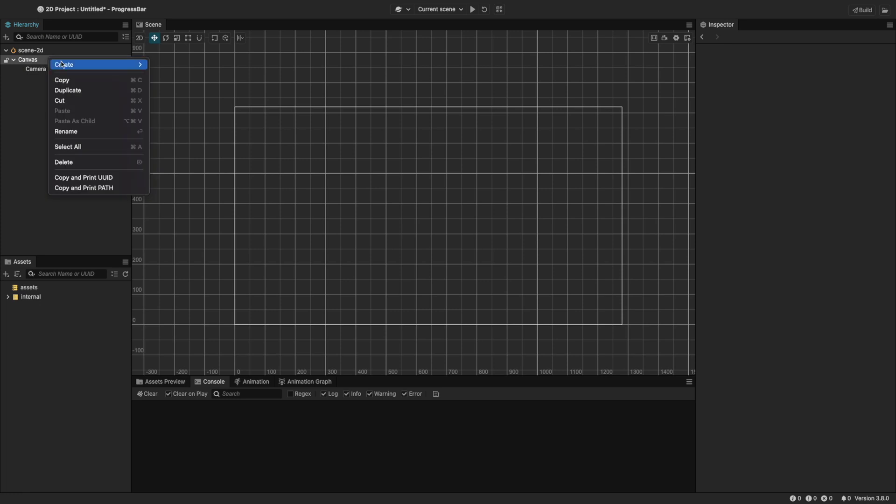
{"action": "mouse_move", "coordinate": [109, 69]}
{"action": "mouse_move", "coordinate": [204, 85]}
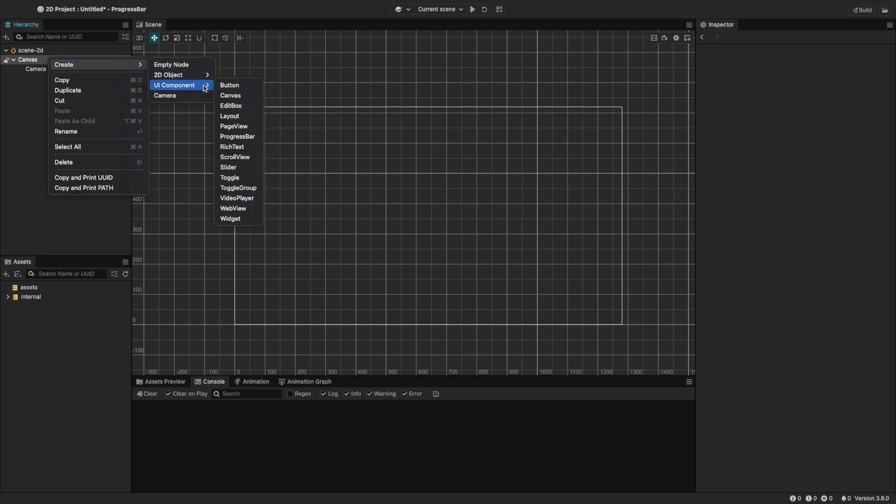
{"action": "left_click", "coordinate": [254, 136]}
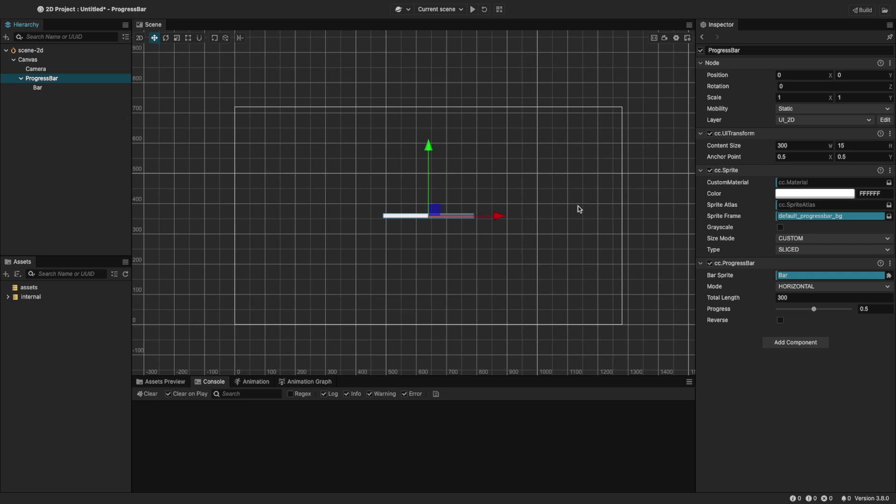
- Set the ProgressBar's content size to 500×50 and its total length to 500
{"action": "left_click", "coordinate": [784, 146]}
{"action": "type", "text": "500"}
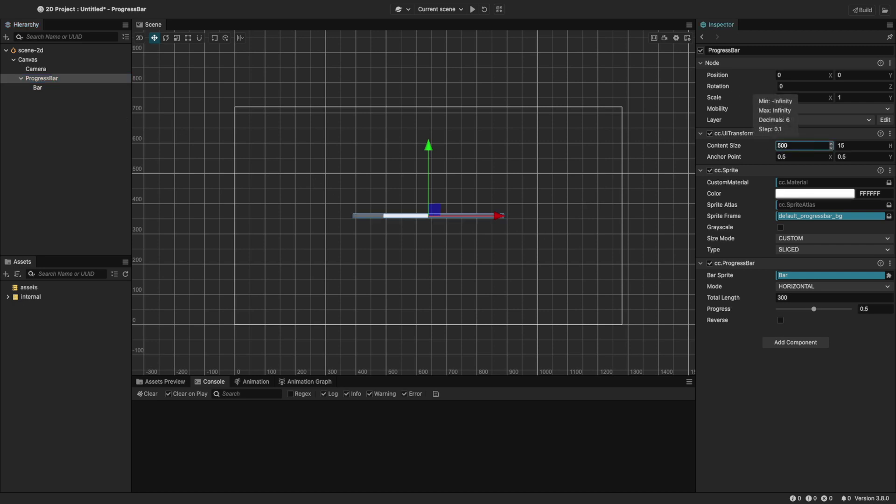
{"action": "left_click", "coordinate": [854, 145]}
{"action": "type", "text": "50"}
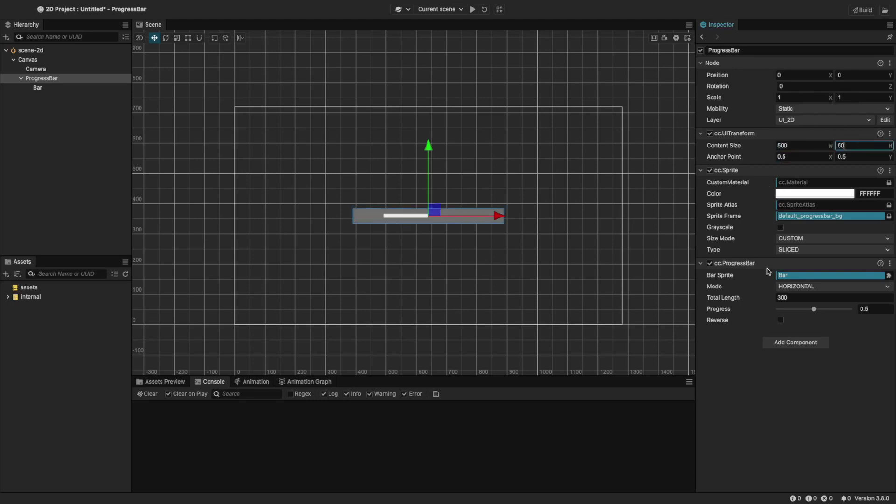
{"action": "left_click", "coordinate": [778, 296]}
{"action": "type", "text": "500"}
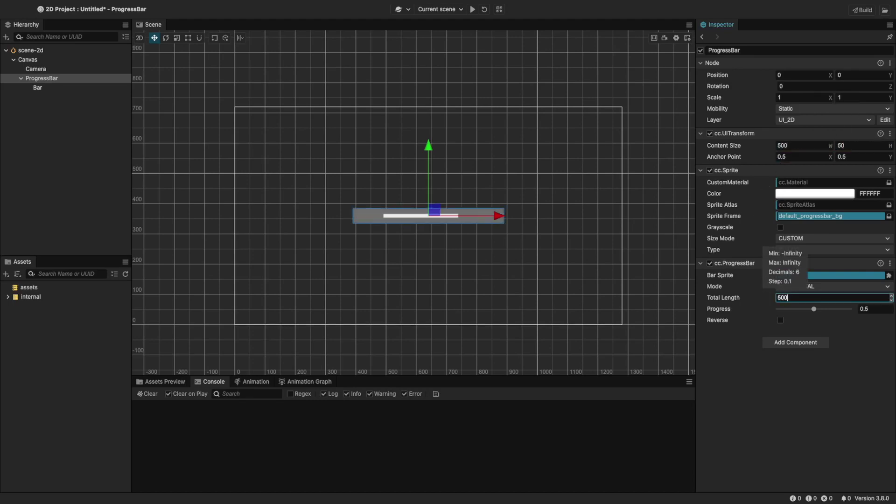
{"action": "key", "text": "Return"}
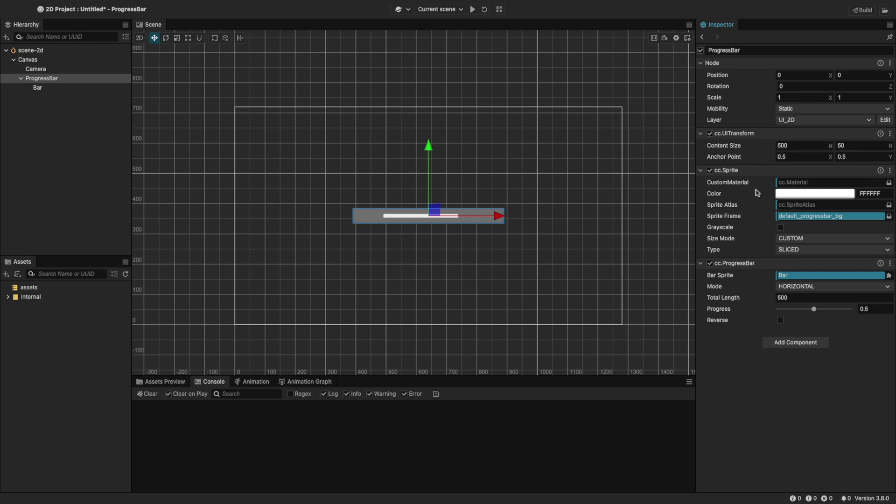
- Give the Bar child an X position of -250 and a height of 50
{"action": "left_click", "coordinate": [80, 91]}
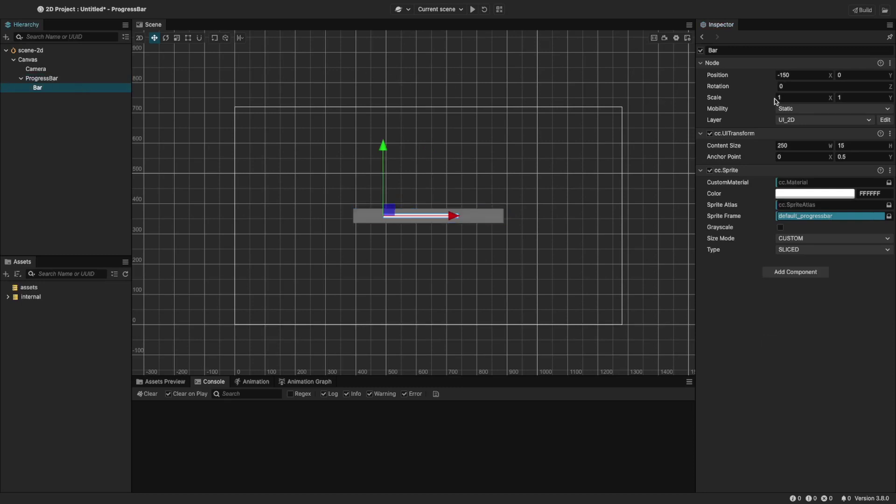
{"action": "left_click", "coordinate": [789, 75]}
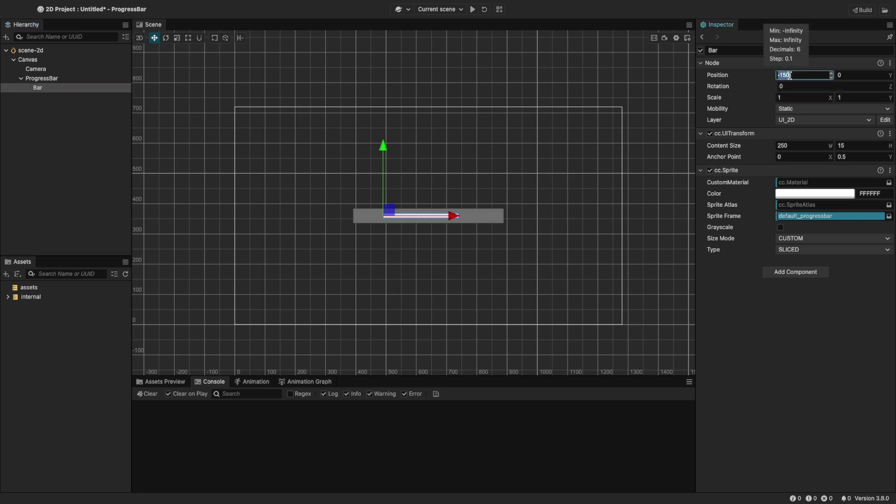
{"action": "type", "text": "-250"}
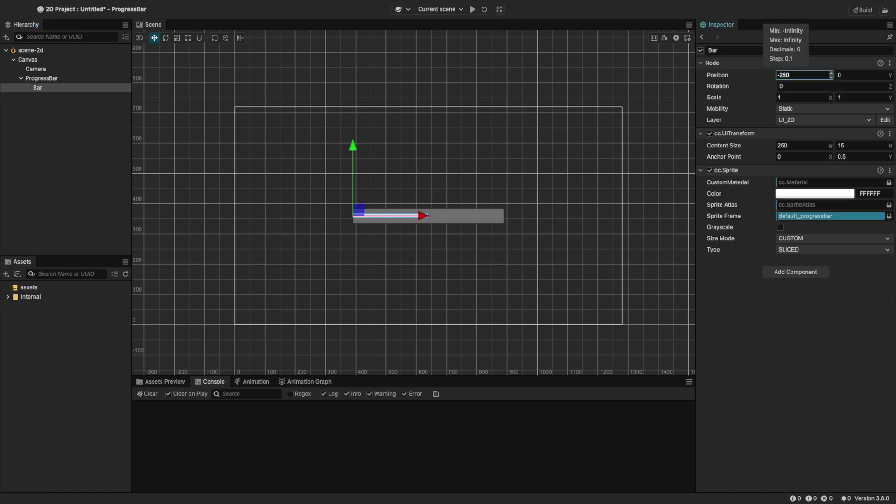
{"action": "key", "text": "Return"}
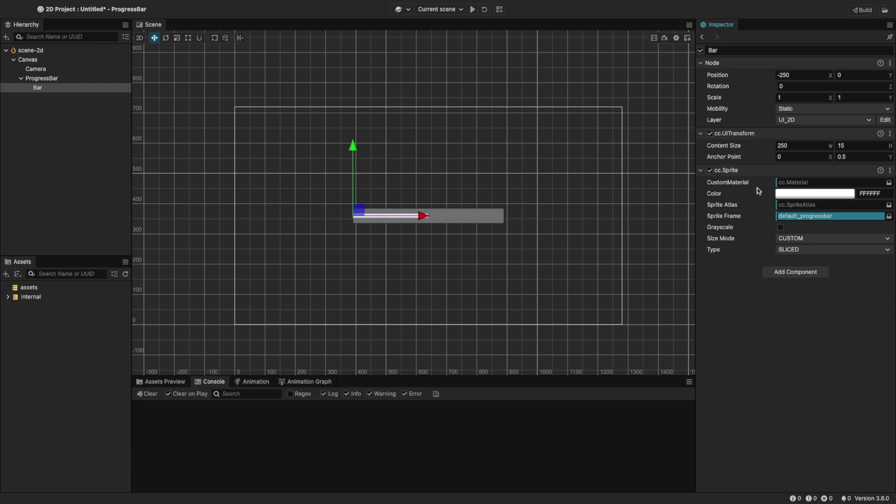
{"action": "left_click", "coordinate": [859, 145]}
{"action": "type", "text": "50"}
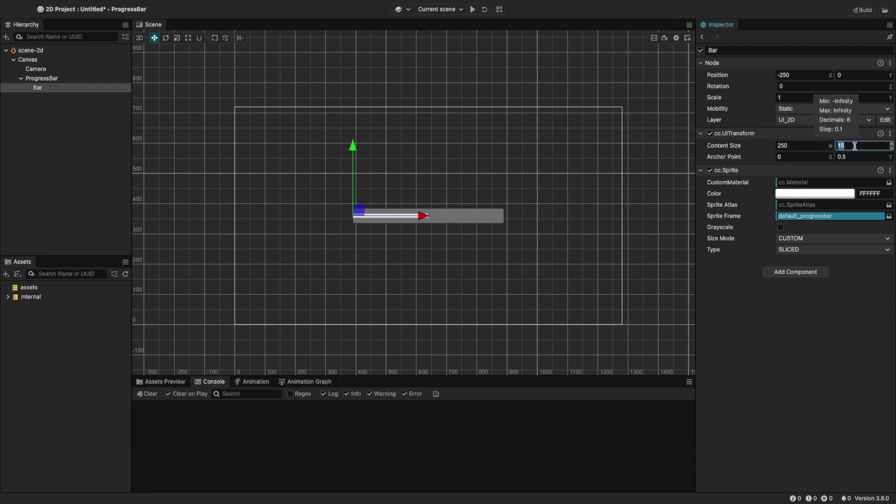
{"action": "key", "text": "Return"}
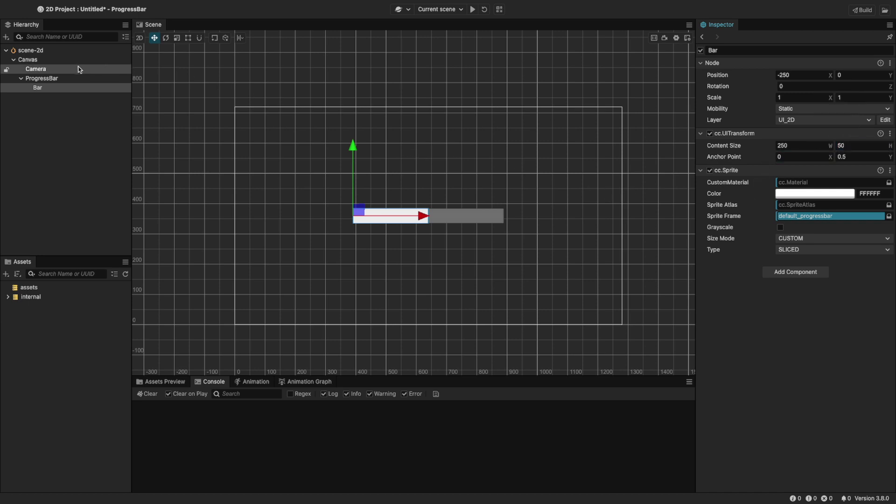
{"action": "left_click", "coordinate": [70, 78]}
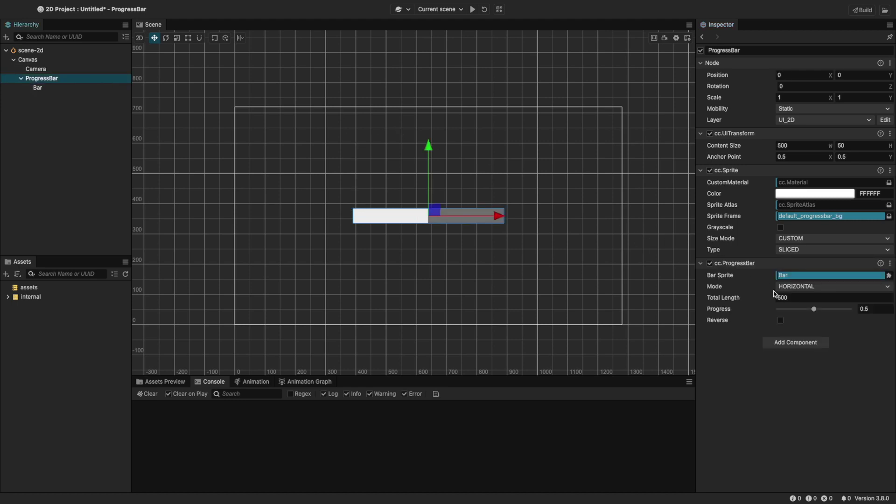
{"action": "mouse_move", "coordinate": [814, 310]}
{"action": "left_mouse_down"}
{"action": "mouse_move", "coordinate": [857, 313]}
{"action": "mouse_move", "coordinate": [784, 310]}
{"action": "mouse_move", "coordinate": [816, 312]}
{"action": "left_mouse_up"}
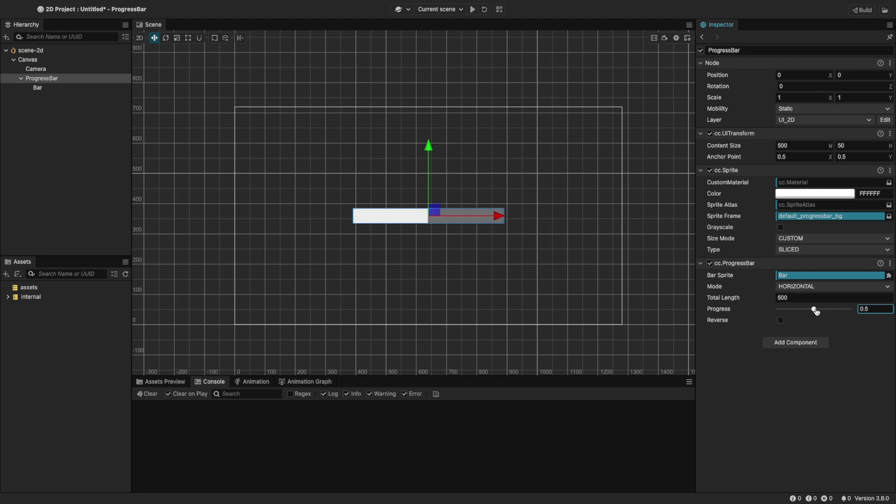
{"action": "left_click", "coordinate": [780, 321]}
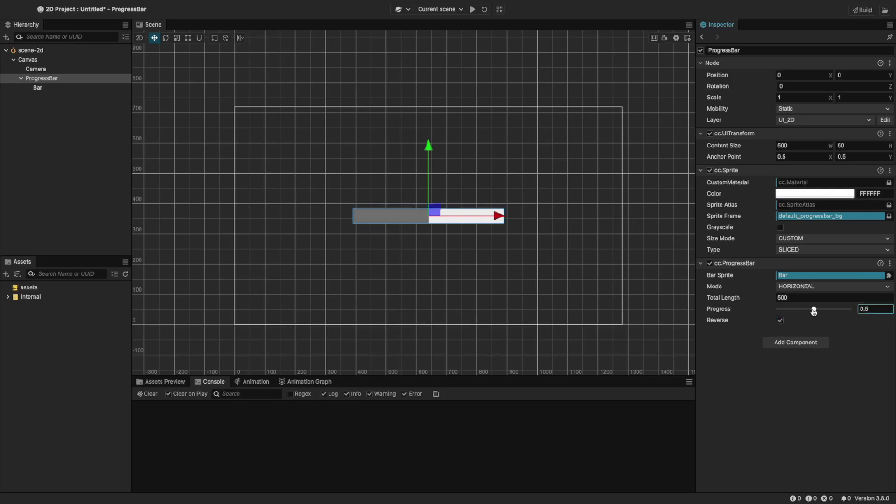
{"action": "mouse_move", "coordinate": [815, 312]}
{"action": "left_mouse_down"}
{"action": "mouse_move", "coordinate": [855, 314]}
{"action": "mouse_move", "coordinate": [783, 311]}
{"action": "mouse_move", "coordinate": [814, 312]}
{"action": "left_mouse_up"}
- Turn reverse filling off and tint the Bar fill red (CE3A3A)
{"action": "left_click", "coordinate": [780, 321]}
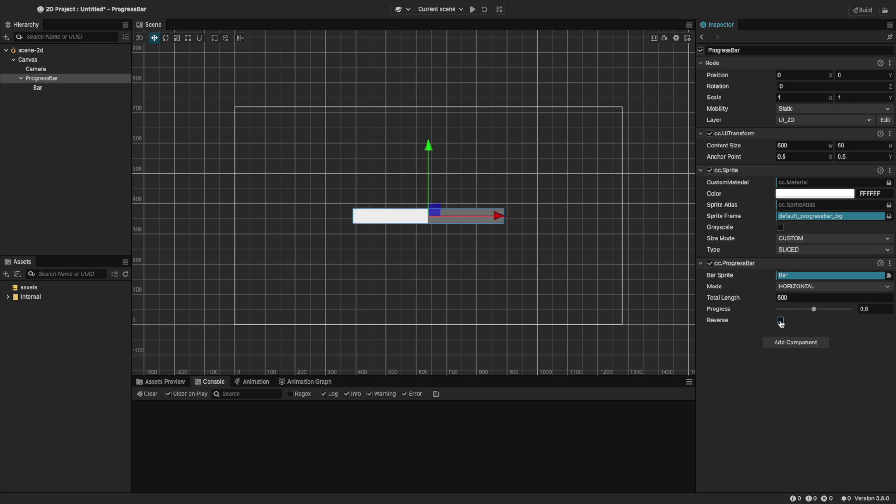
{"action": "left_click", "coordinate": [64, 89]}
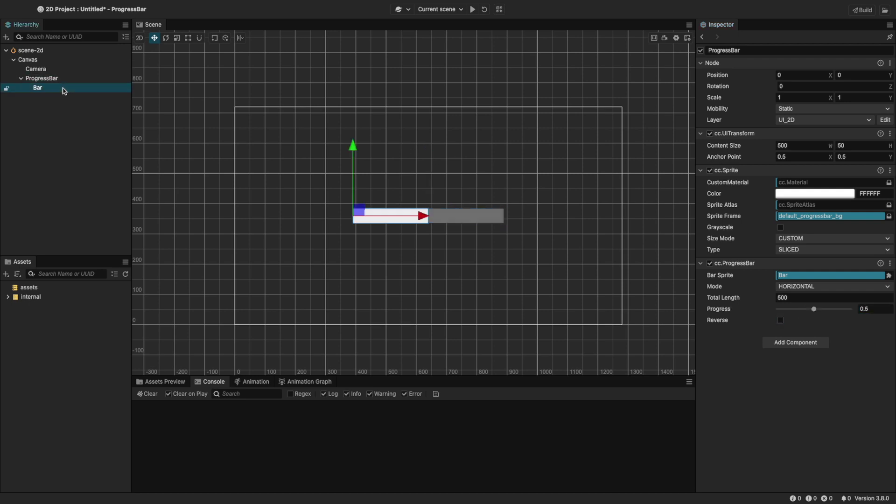
{"action": "left_click", "coordinate": [785, 194]}
{"action": "left_click_drag", "start_coordinate": [815, 227], "coordinate": [843, 216]}
- Clear the ProgressBar's grey background Sprite Frame
{"action": "left_click", "coordinate": [768, 196]}
{"action": "double_click", "coordinate": [42, 78]}
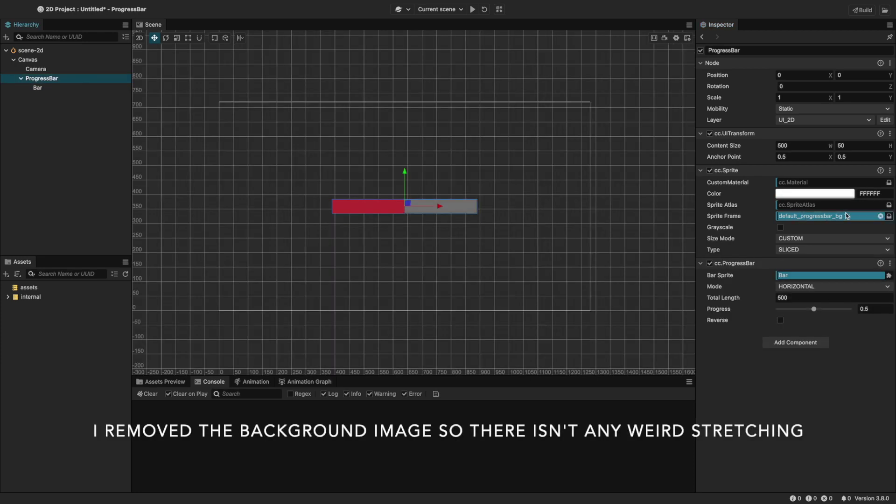
{"action": "left_click", "coordinate": [879, 216]}
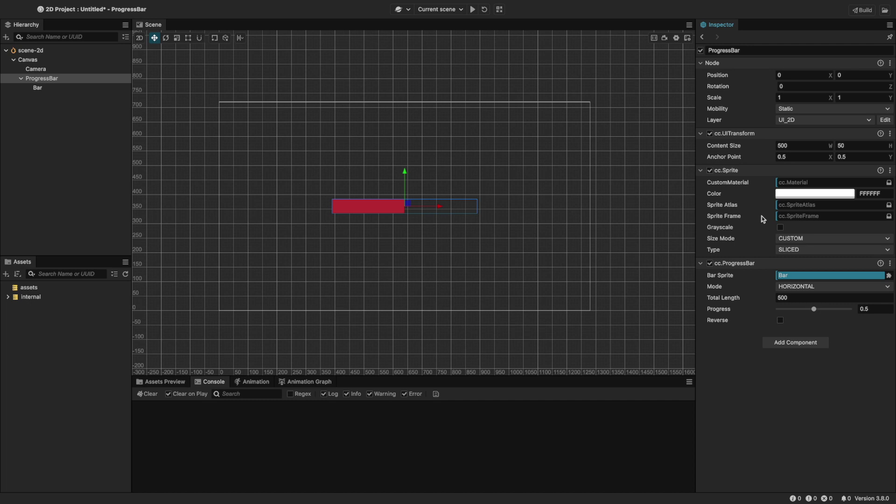
- Switch the ProgressBar to VERTICAL mode, resize it to 50×500, and set total length 500
{"action": "left_click", "coordinate": [798, 286]}
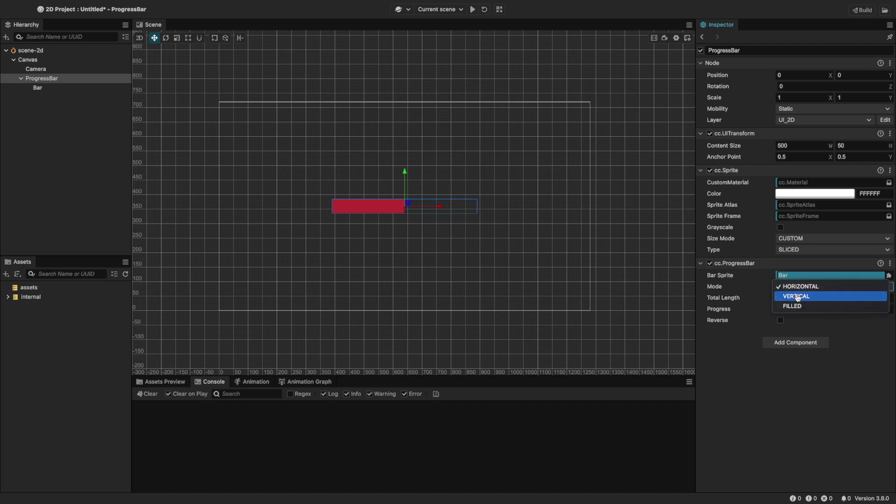
{"action": "left_click", "coordinate": [797, 297]}
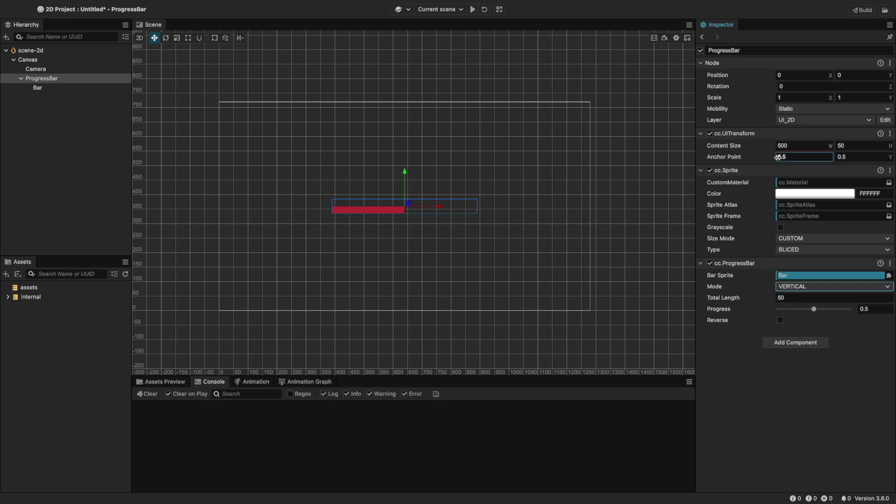
{"action": "left_click", "coordinate": [793, 145]}
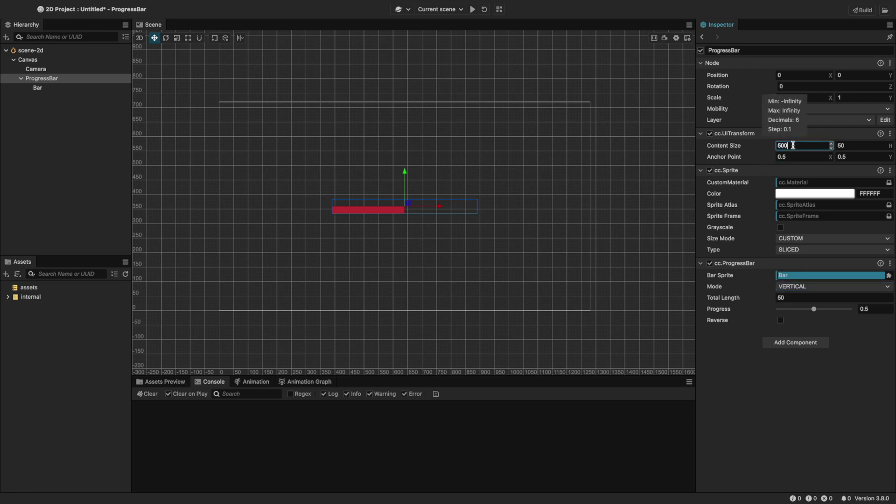
{"action": "key", "text": "BackSpace"}
{"action": "left_click", "coordinate": [859, 145]}
{"action": "type", "text": "500"}
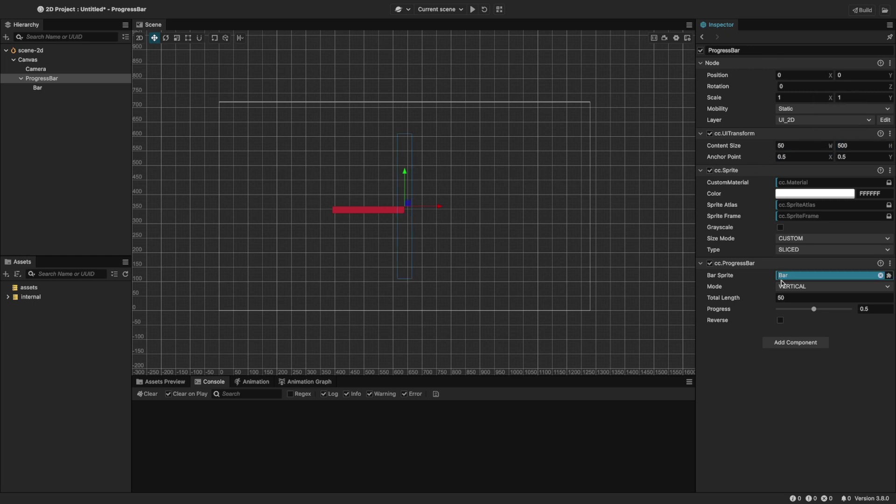
{"action": "left_click", "coordinate": [791, 298]}
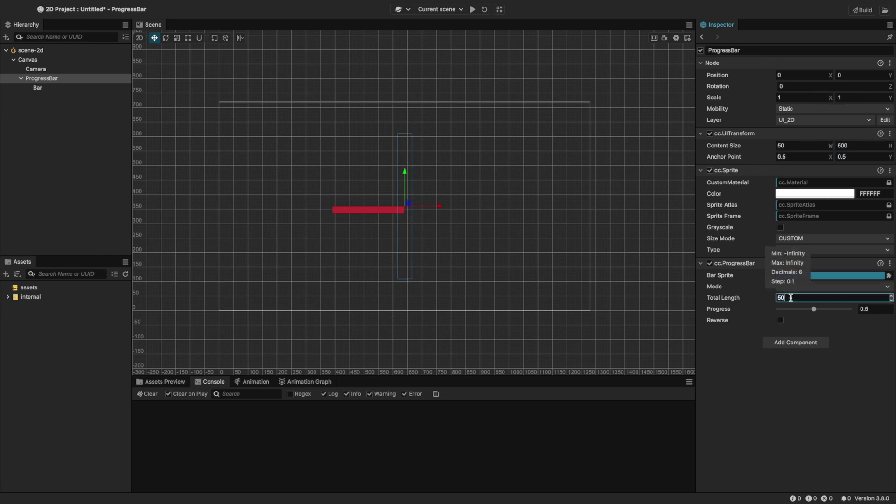
{"action": "type", "text": "500"}
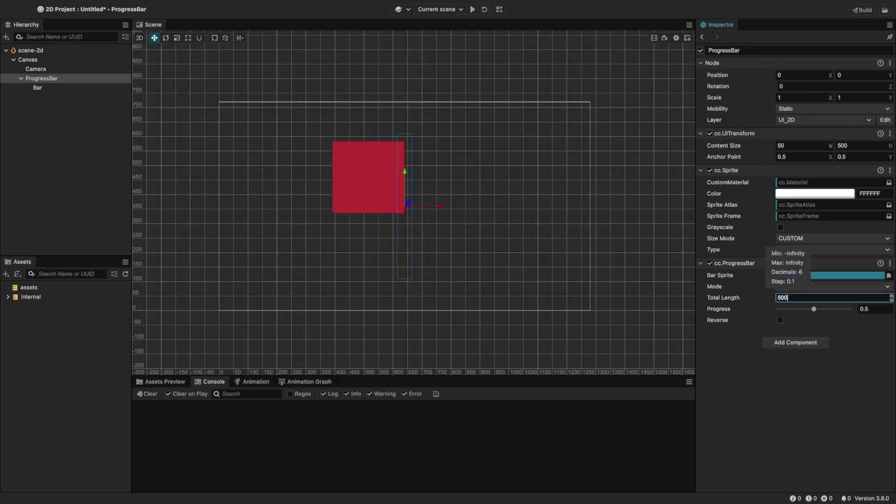
- Confirm total length 500, then move the Bar to position 0, -250 with width 50
{"action": "left_click", "coordinate": [763, 298]}
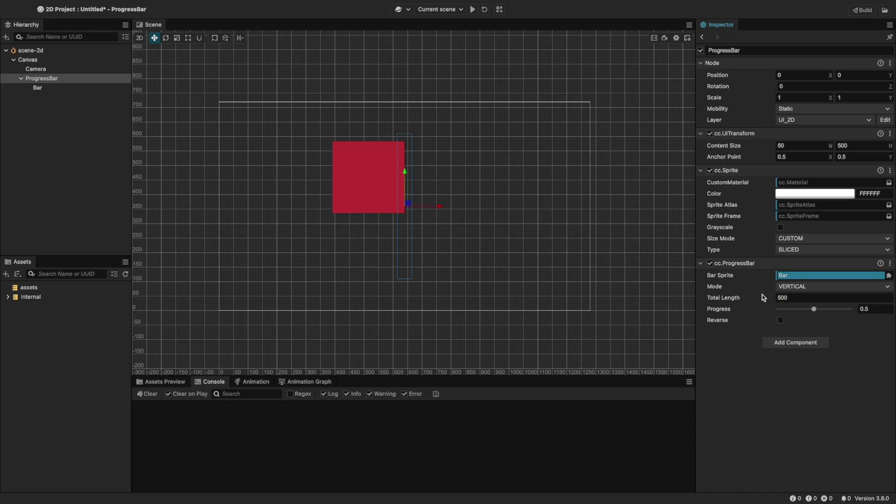
{"action": "left_click", "coordinate": [64, 88]}
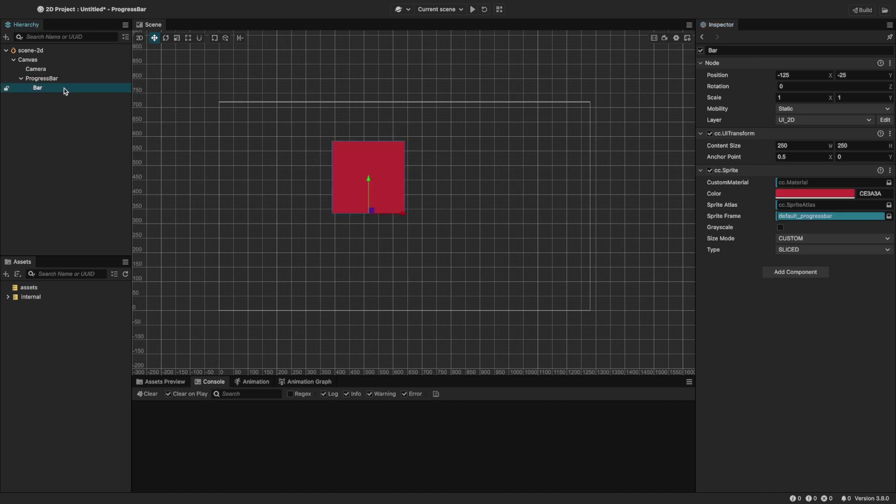
{"action": "left_click", "coordinate": [798, 76]}
{"action": "type", "text": "0"}
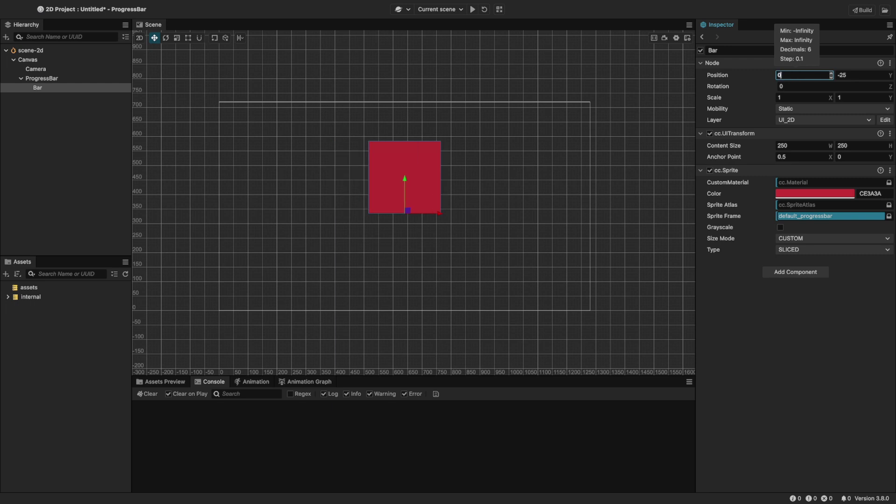
{"action": "left_click", "coordinate": [853, 76]}
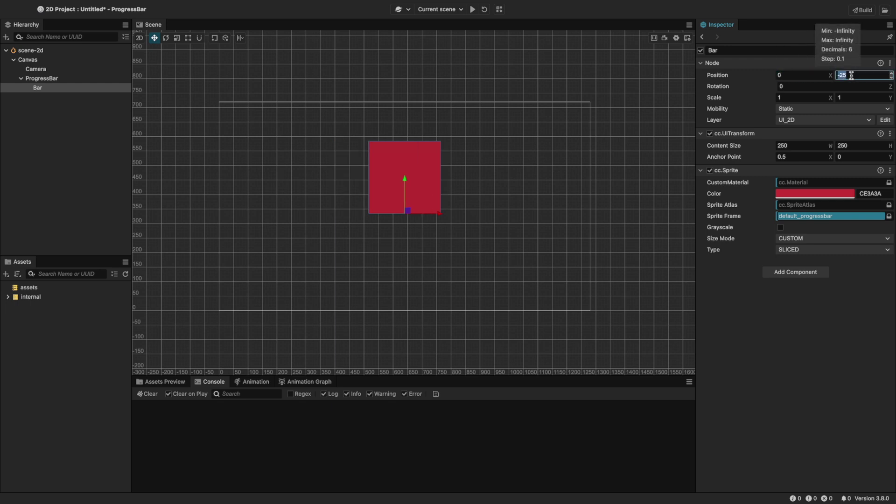
{"action": "left_click", "coordinate": [852, 75]}
{"action": "type", "text": "0"}
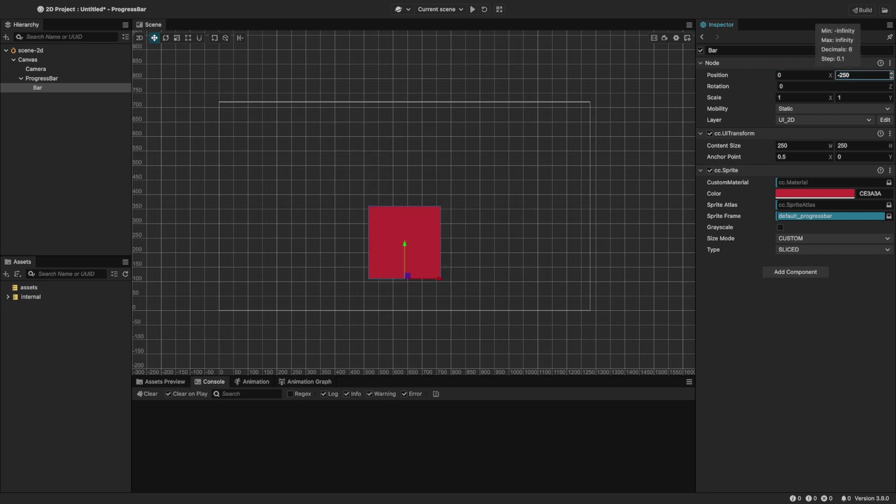
{"action": "left_click", "coordinate": [782, 145]}
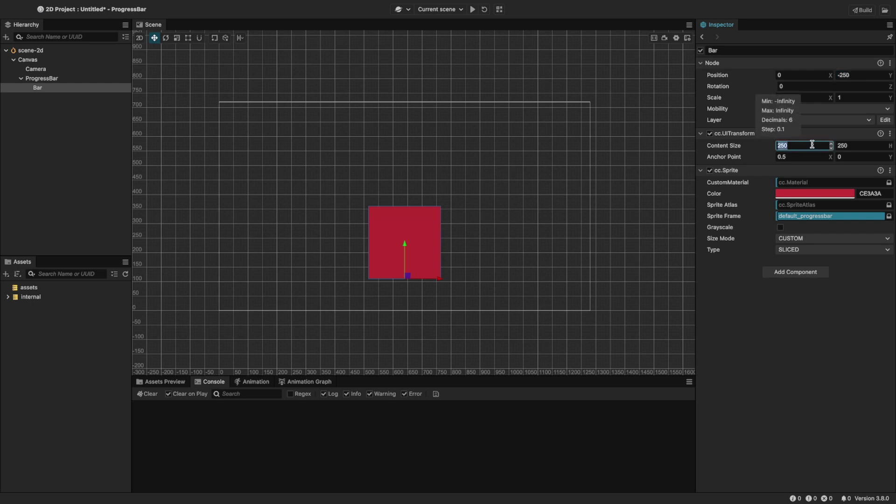
{"action": "type", "text": "50"}
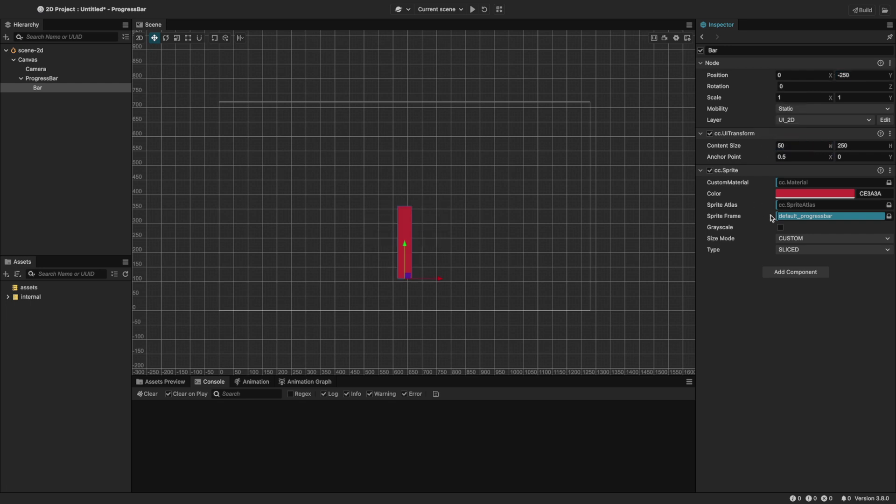
- Lower the ProgressBar's progress and test reversing the fill direction
{"action": "left_click", "coordinate": [41, 78]}
{"action": "left_click_drag", "start_coordinate": [814, 309], "coordinate": [853, 309]}
{"action": "left_click", "coordinate": [781, 321]}
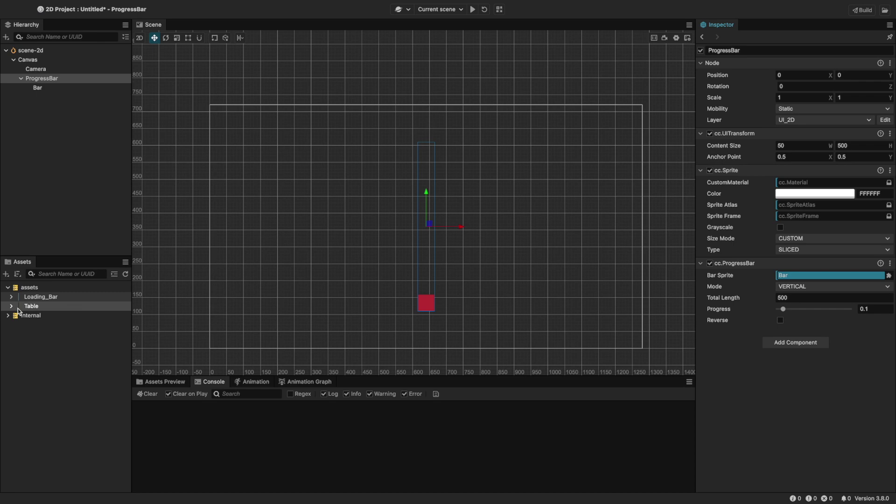
- Assign Table as the ProgressBar's sprite frame and Loading_Bar as the Bar's
{"action": "left_click_drag", "start_coordinate": [37, 296], "coordinate": [784, 220]}
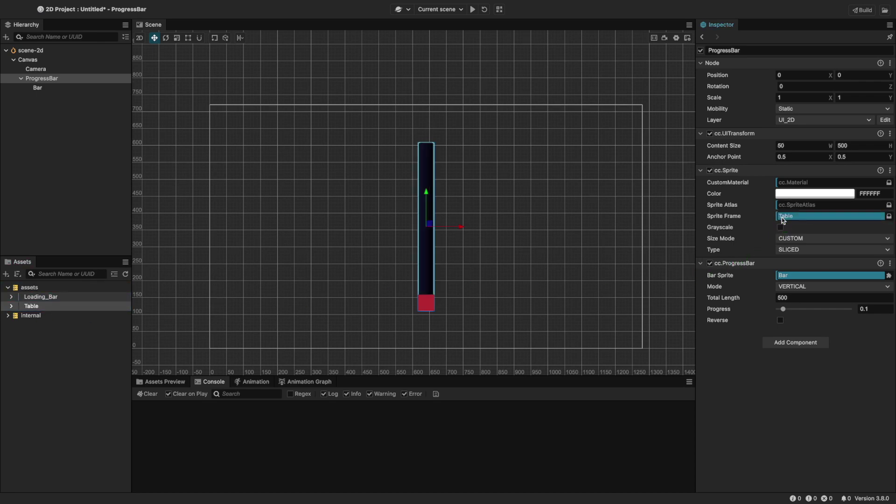
{"action": "scroll", "coordinate": [439, 233], "scroll_direction": "up", "scroll_amount": 5}
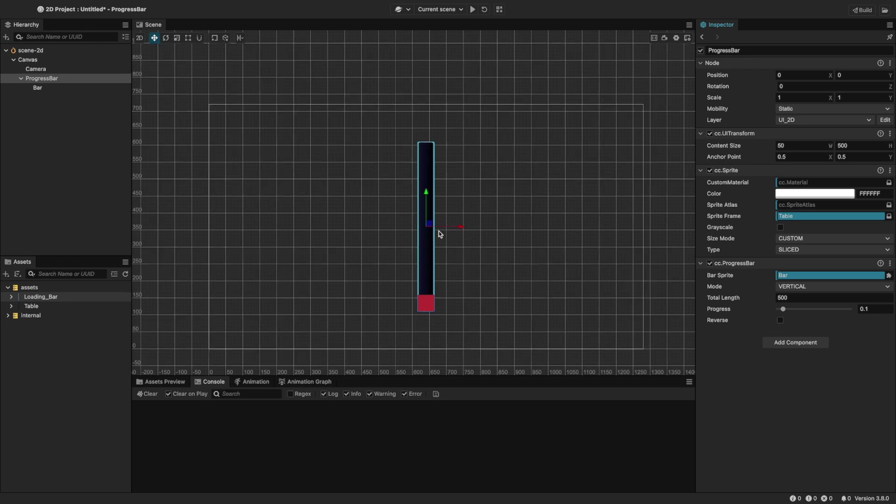
{"action": "left_click", "coordinate": [92, 90]}
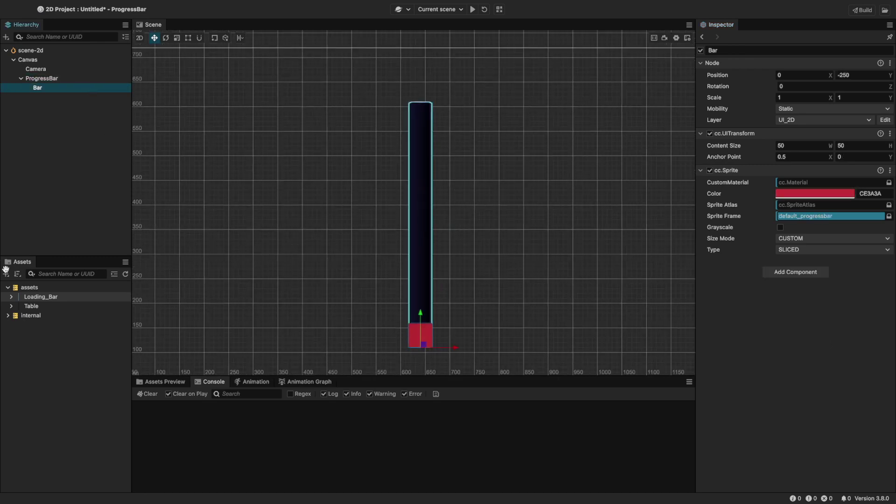
{"action": "left_click_drag", "start_coordinate": [21, 296], "coordinate": [779, 217]}
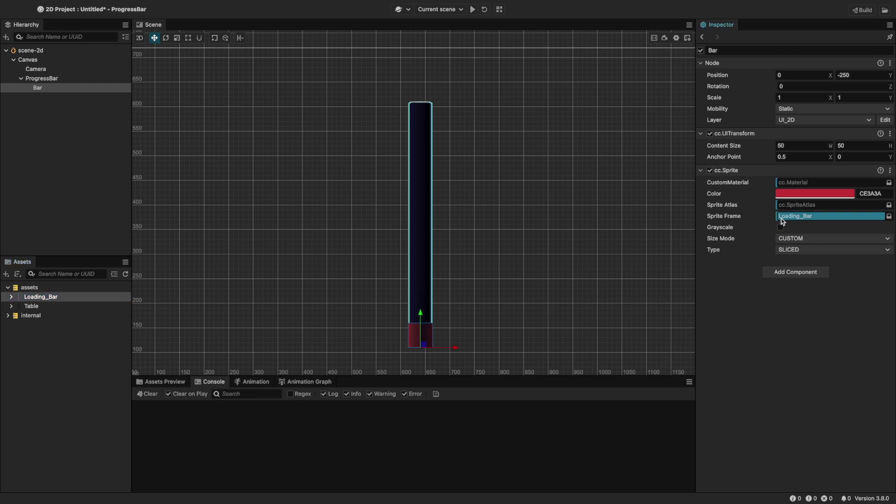
- Tint the Bar white (FFFFFF), set its width to 40, and nudge it slightly up
{"action": "left_click", "coordinate": [787, 195]}
{"action": "left_click_drag", "start_coordinate": [796, 213], "coordinate": [780, 197]}
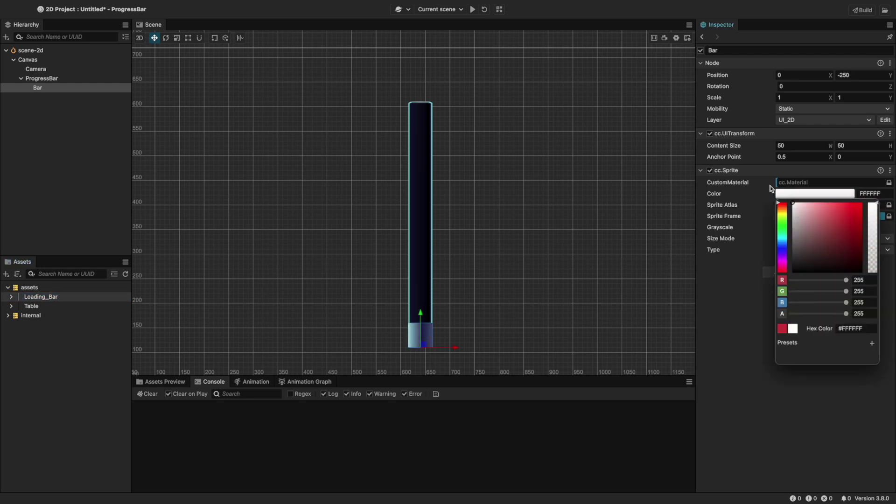
{"action": "left_click", "coordinate": [748, 199]}
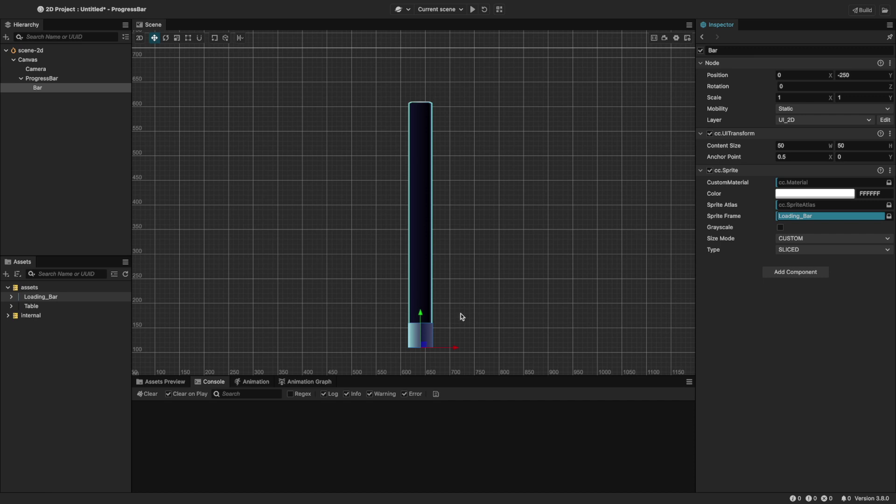
{"action": "left_click", "coordinate": [789, 146]}
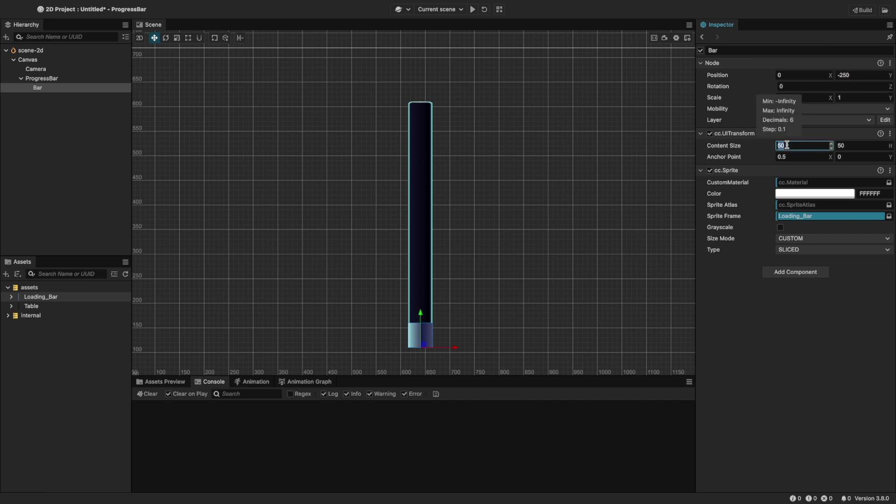
{"action": "type", "text": "40"}
{"action": "key", "text": "Return"}
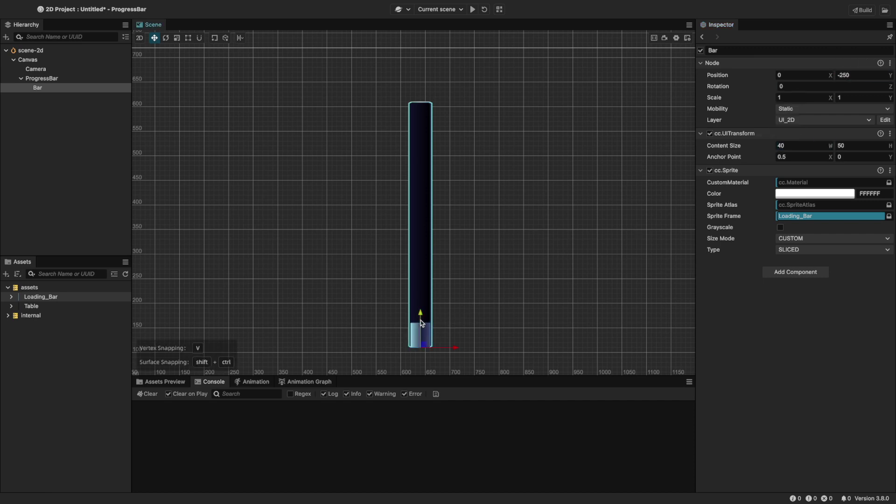
{"action": "left_click_drag", "start_coordinate": [421, 315], "coordinate": [420, 313]}
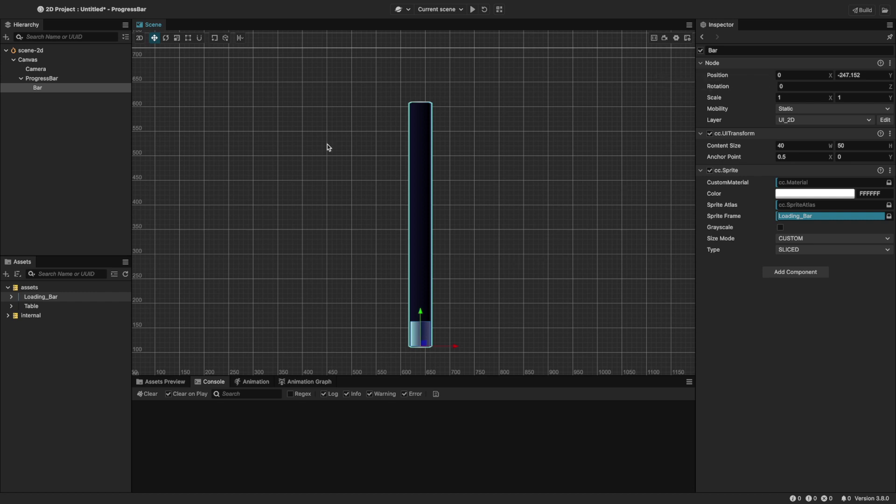
- Set the ProgressBar's total length to 494 and its progress to 0.4
{"action": "left_click", "coordinate": [70, 80]}
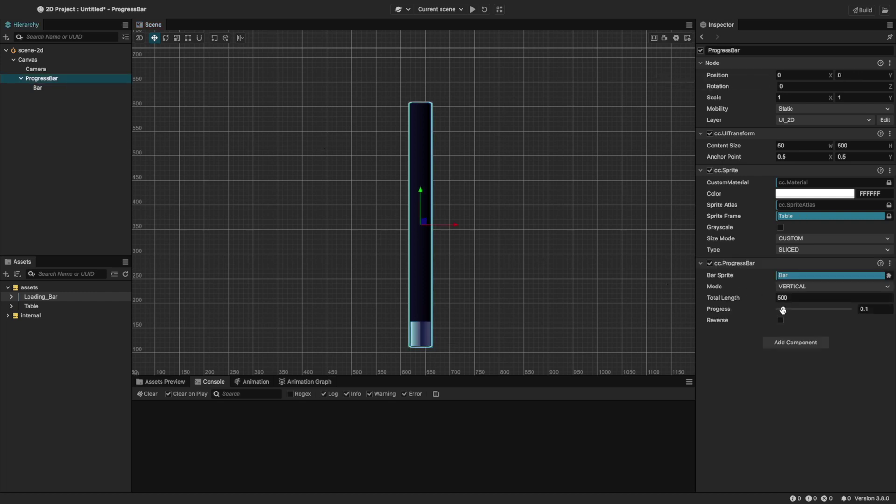
{"action": "left_click_drag", "start_coordinate": [784, 310], "coordinate": [861, 300]}
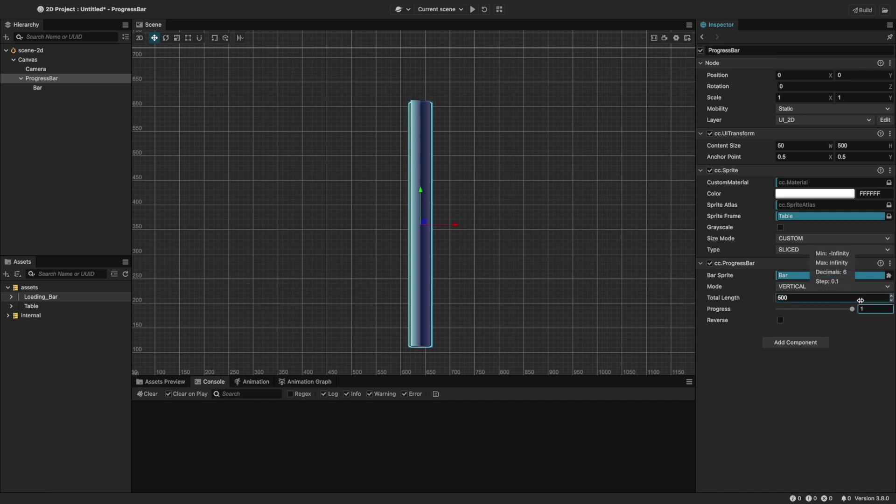
{"action": "left_click", "coordinate": [814, 298]}
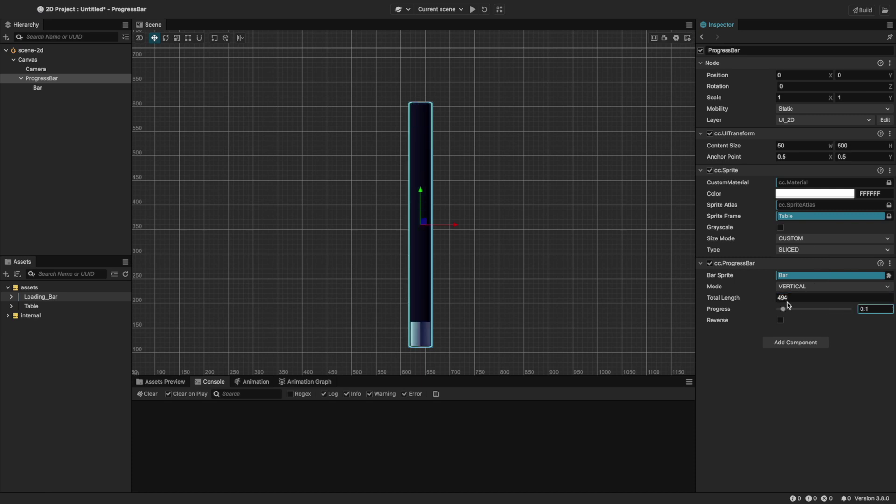
{"action": "left_click_drag", "start_coordinate": [787, 305], "coordinate": [805, 309]}
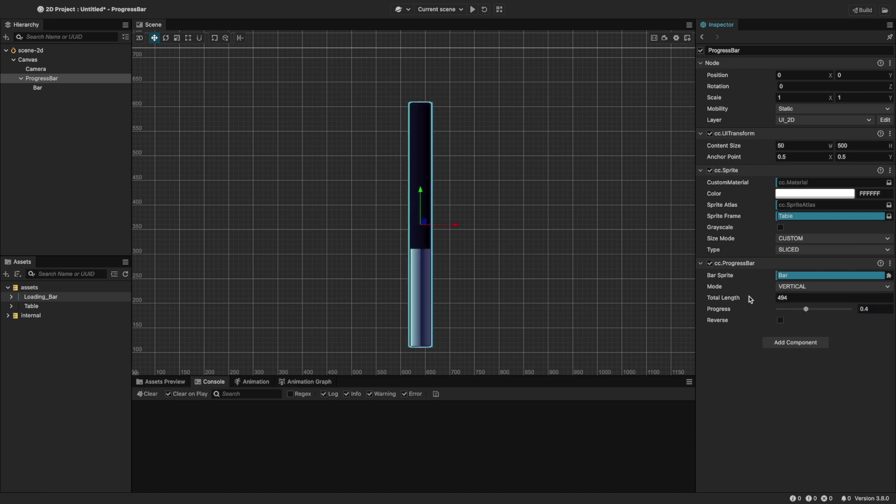
- Create a new TypeScript component script in assets named ProgressScript
{"action": "left_click", "coordinate": [452, 267]}
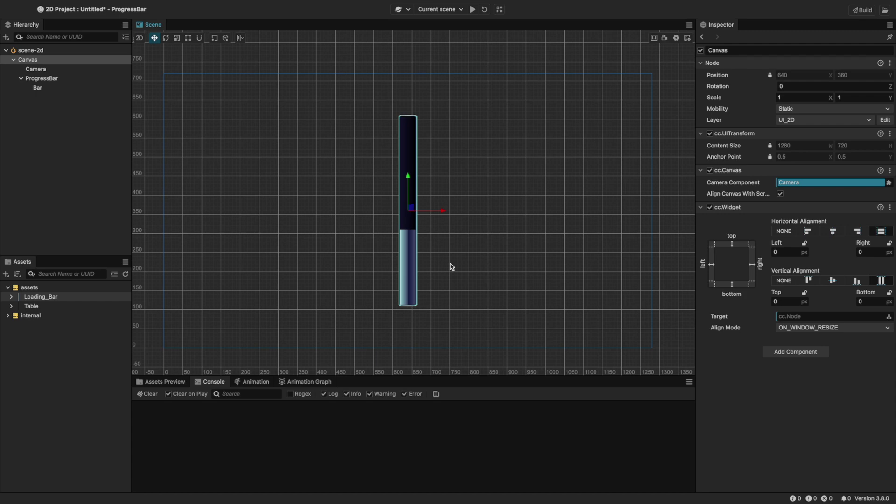
{"action": "right_click", "coordinate": [32, 287]}
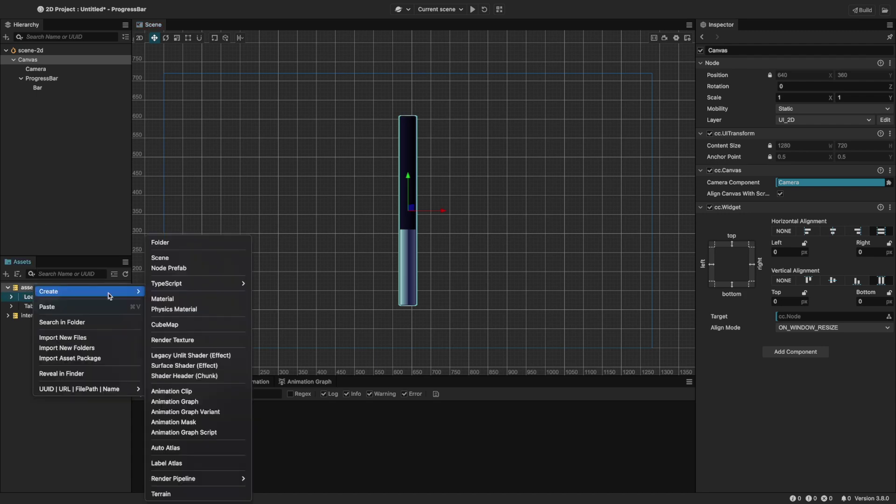
{"action": "left_click", "coordinate": [254, 284]}
{"action": "type", "text": "ProgressScript"}
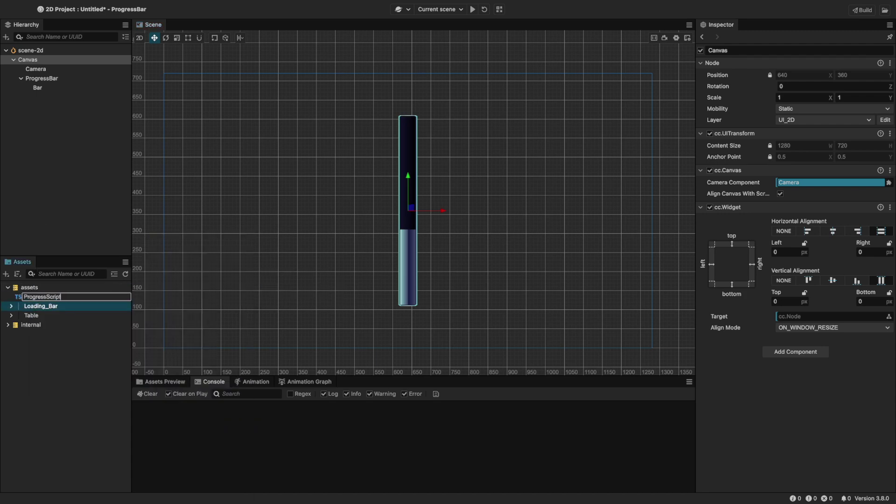
{"action": "key", "text": "Return"}
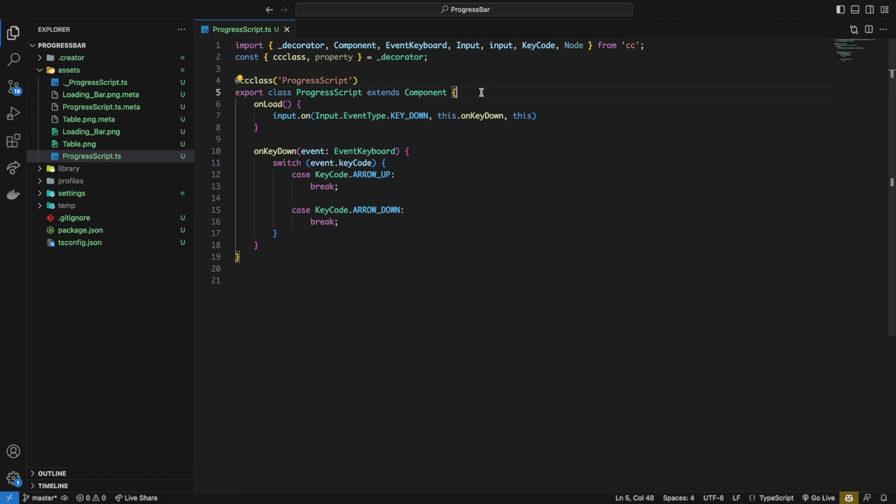
- Add a health = 100 property to the script class and save
{"action": "key", "text": "Return"}
{"action": "type", "text": "health =100"}
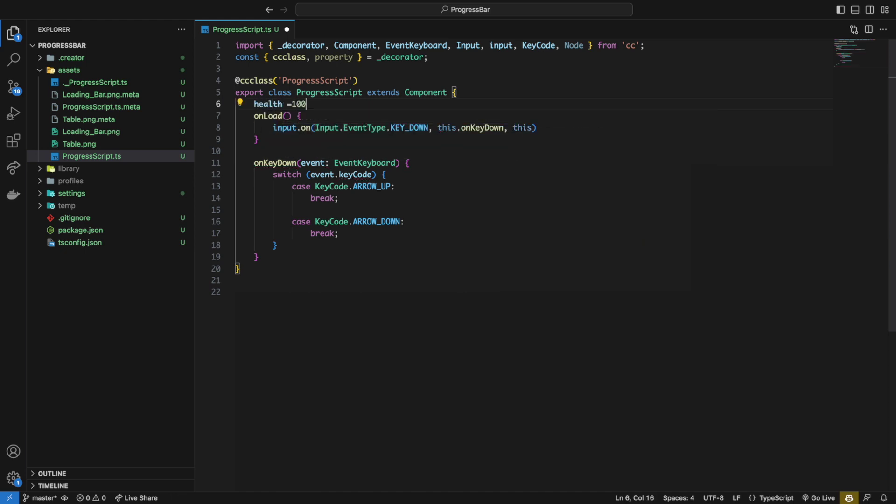
{"action": "key", "text": "super+s"}
- In the ARROW_UP case, add 1 to health while it is below 100, and save
{"action": "left_click", "coordinate": [410, 186]}
{"action": "key", "text": "Return"}
{"action": "type", "text": "if(this.health"}
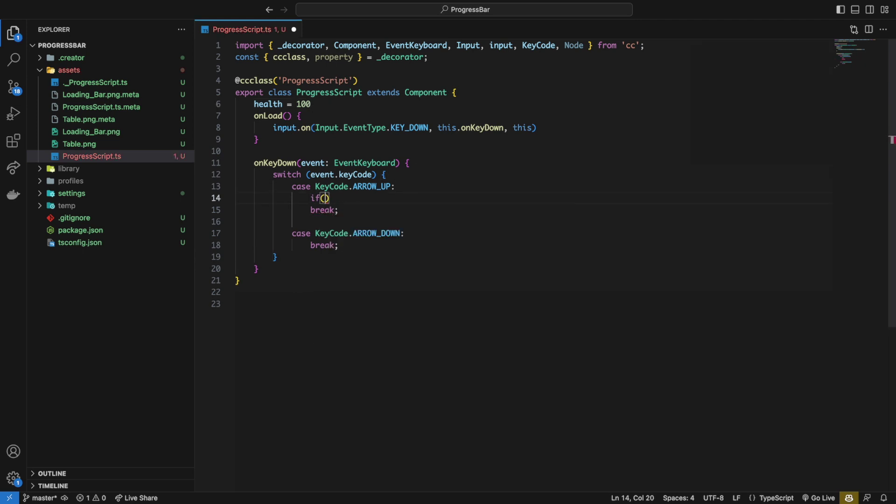
{"action": "type", "text": " < 100){"}
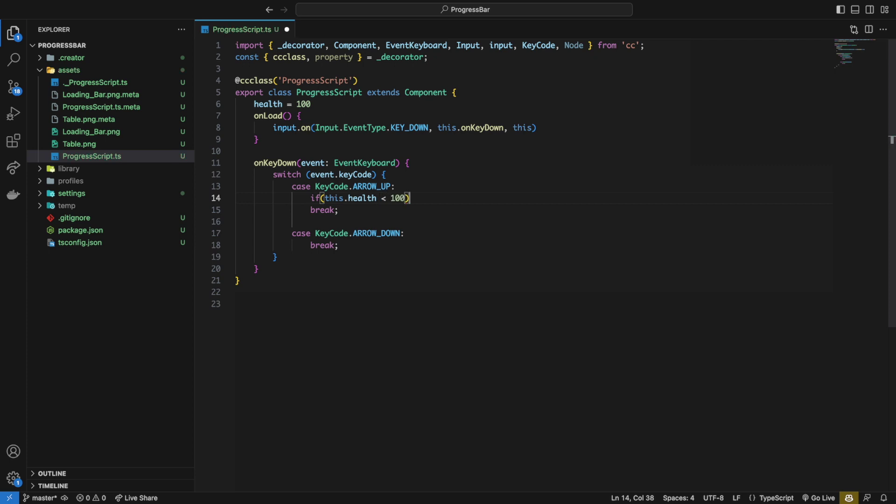
{"action": "key", "text": "Return"}
{"action": "type", "text": "this.health "}
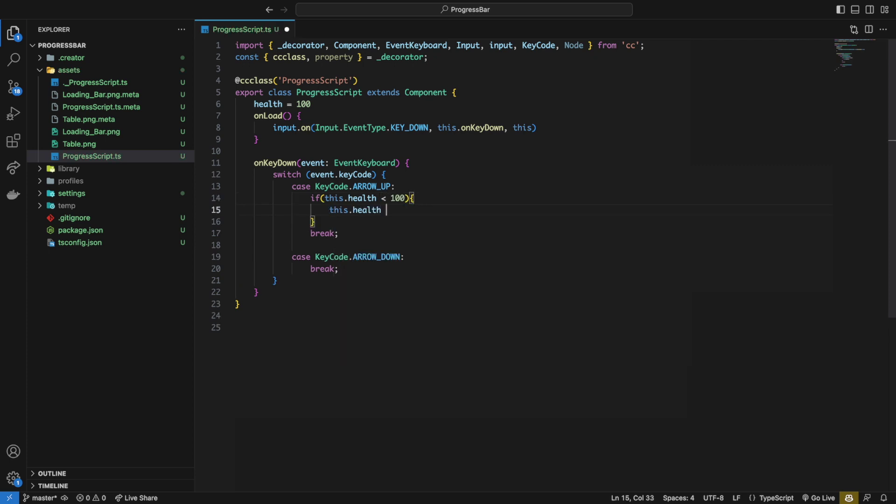
{"action": "type", "text": "+= 1"}
{"action": "key", "text": "ctrl+s"}
- Copy the health if block into the ARROW_DOWN case
{"action": "left_click_drag", "start_coordinate": [310, 198], "coordinate": [323, 219]}
{"action": "key", "text": "ctrl+c"}
{"action": "left_click", "coordinate": [400, 257]}
{"action": "key", "text": "Return"}
{"action": "key", "text": "ctrl+v"}
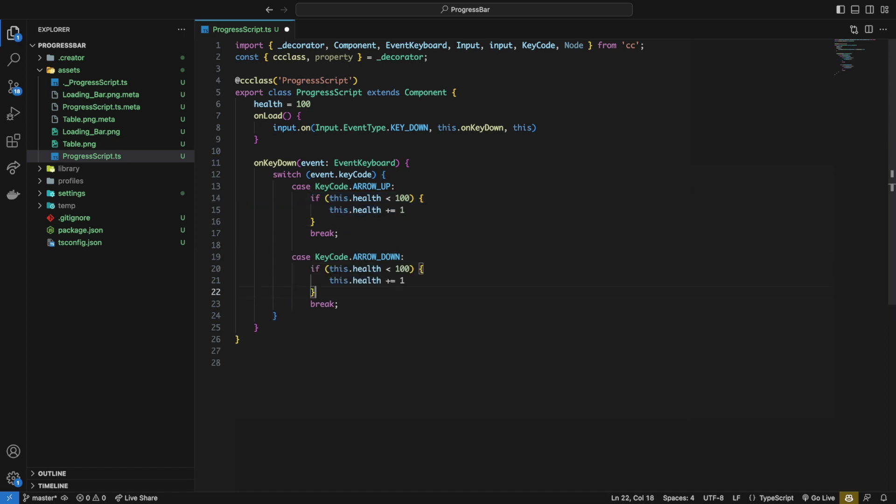
- Change the ARROW_DOWN copy to subtract 1 while health > 0, and save
{"action": "left_click", "coordinate": [396, 270]}
{"action": "double_click", "coordinate": [388, 270]}
{"action": "type", "text": ">"}
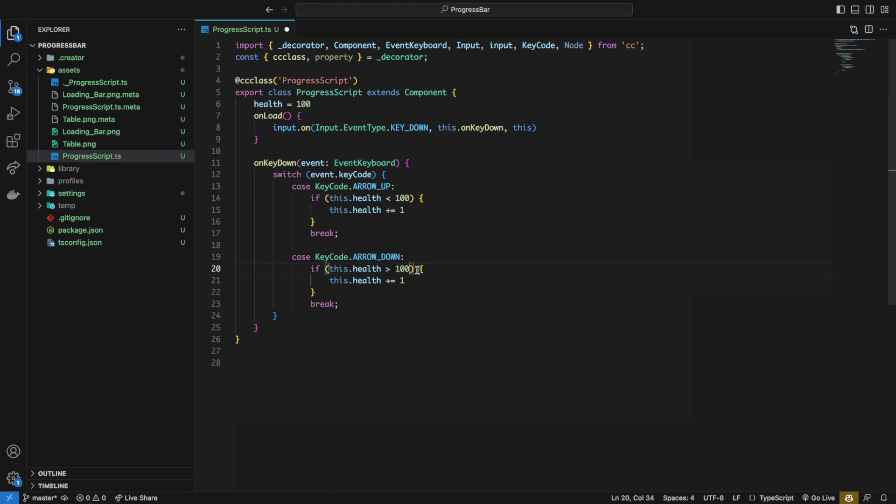
{"action": "double_click", "coordinate": [404, 269]}
{"action": "type", "text": "0"}
{"action": "double_click", "coordinate": [391, 280]}
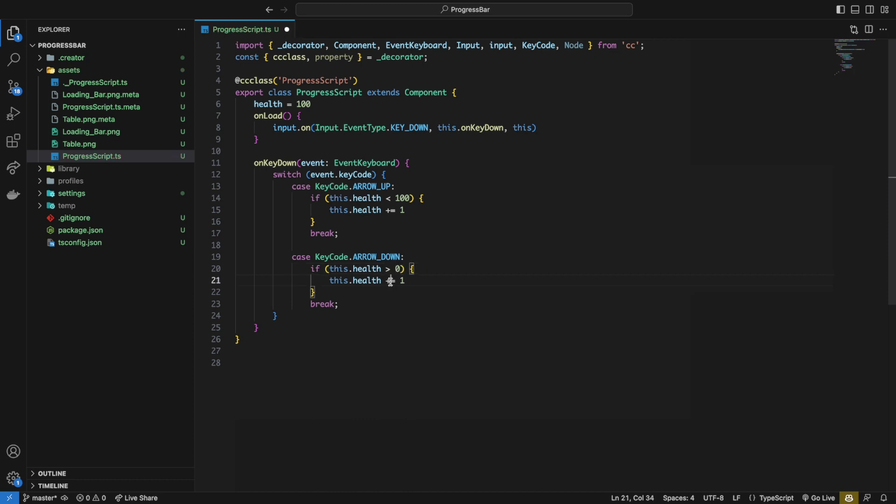
{"action": "type", "text": "-"}
{"action": "left_click", "coordinate": [376, 294]}
{"action": "key", "text": "ctrl+s"}
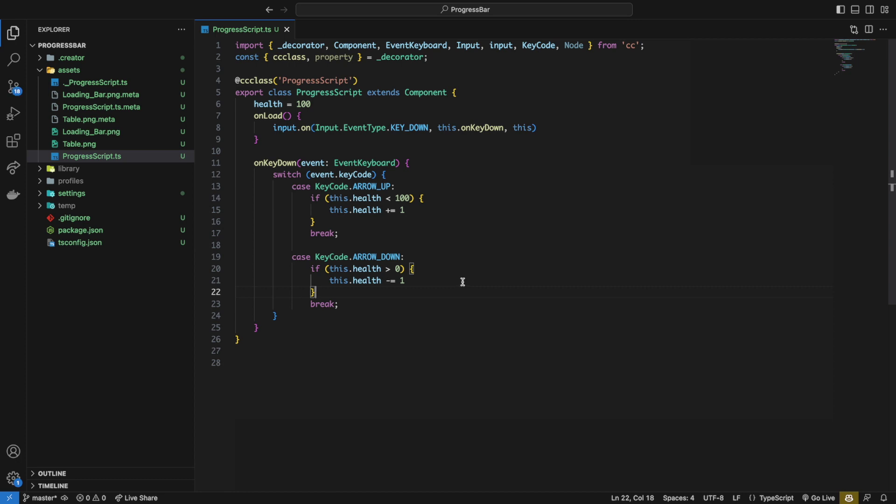
- Add this.getComponent(ProgressBar).progress = this.health / 100 with a 'Total health' comment, and save
{"action": "left_click", "coordinate": [417, 211]}
{"action": "key", "text": "Return"}
{"action": "type", "text": "this.getComponent(Pr"}
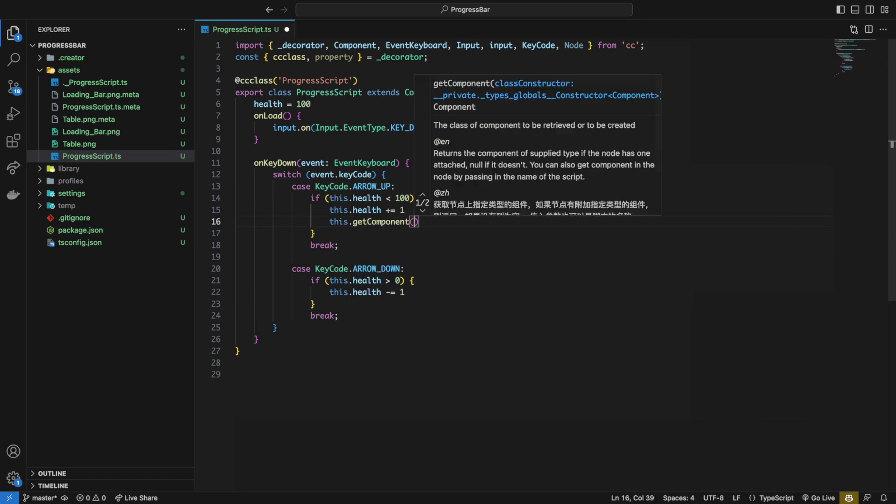
{"action": "type", "text": "ogressB"}
{"action": "key", "text": "Return"}
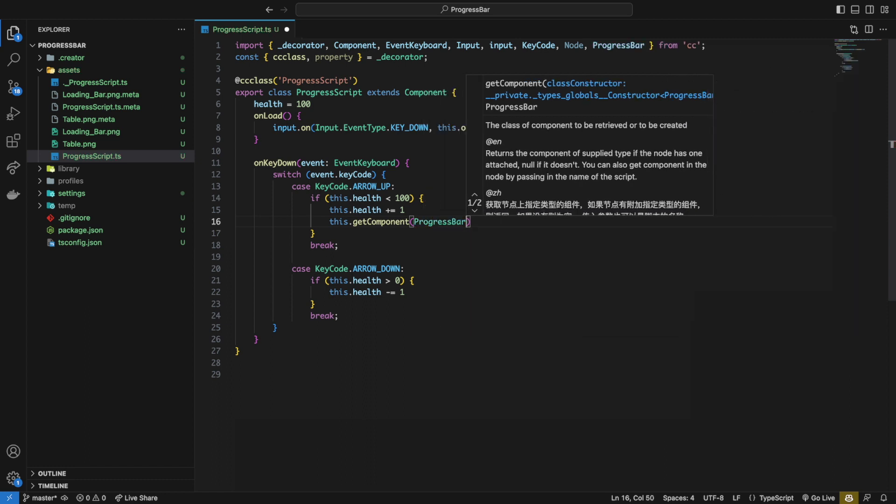
{"action": "type", "text": ").progress = this.health / 100"}
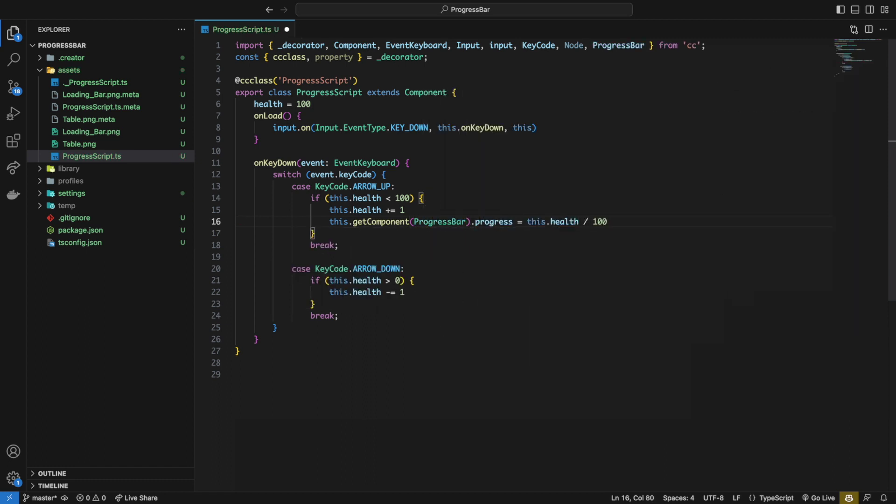
{"action": "type", "text": " //Total heath"}
{"action": "key", "text": "Left"}
{"action": "key", "text": "Left"}
{"action": "type", "text": "l"}
{"action": "key", "text": "End"}
{"action": "key", "text": "super+s"}
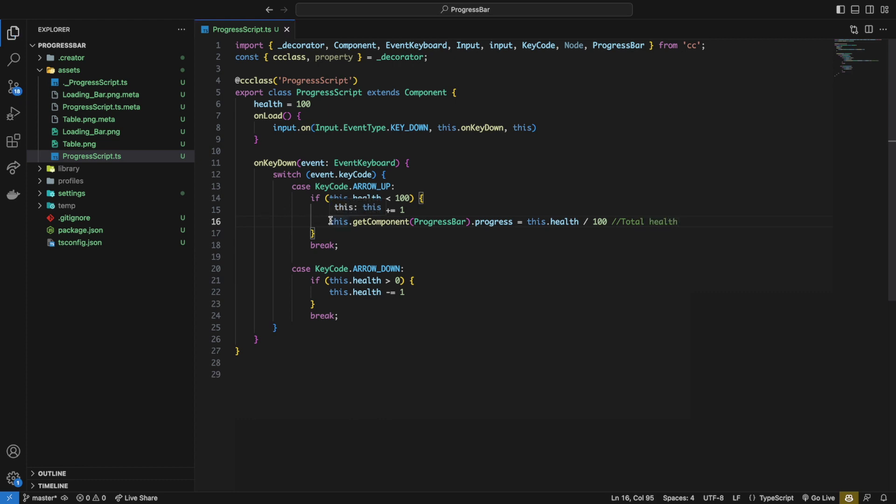
- Move the progress statement from the if block to just after the switch block
{"action": "left_click_drag", "start_coordinate": [329, 222], "coordinate": [687, 221]}
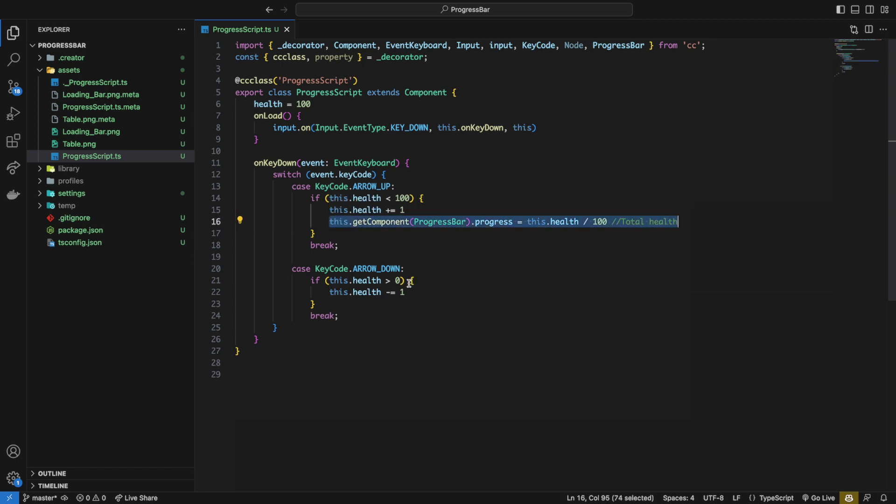
{"action": "key", "text": "BackSpace"}
{"action": "key", "text": "BackSpace"}
{"action": "key", "text": "BackSpace"}
{"action": "key", "text": "BackSpace"}
{"action": "key", "text": "BackSpace"}
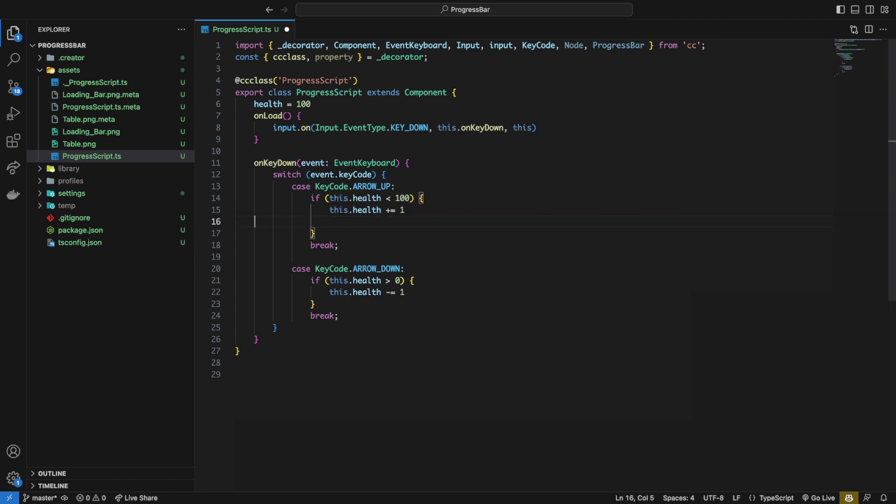
{"action": "left_click", "coordinate": [300, 316]}
{"action": "key", "text": "Return"}
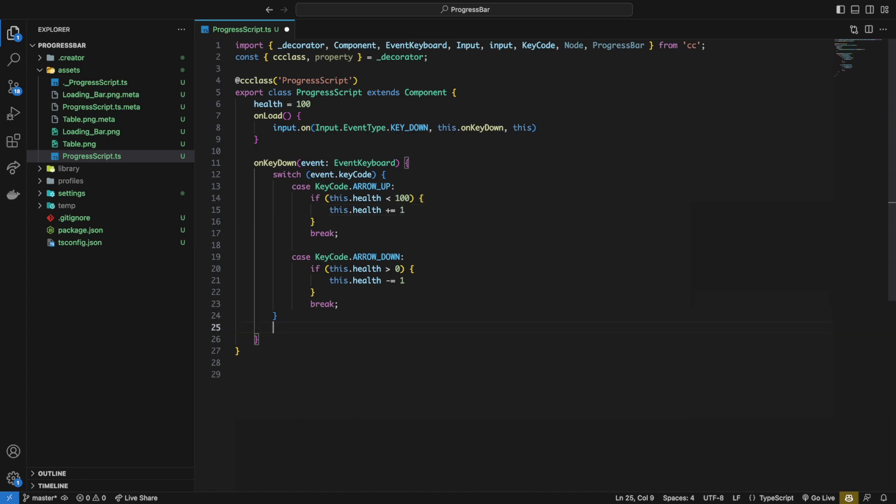
{"action": "key", "text": "super+v"}
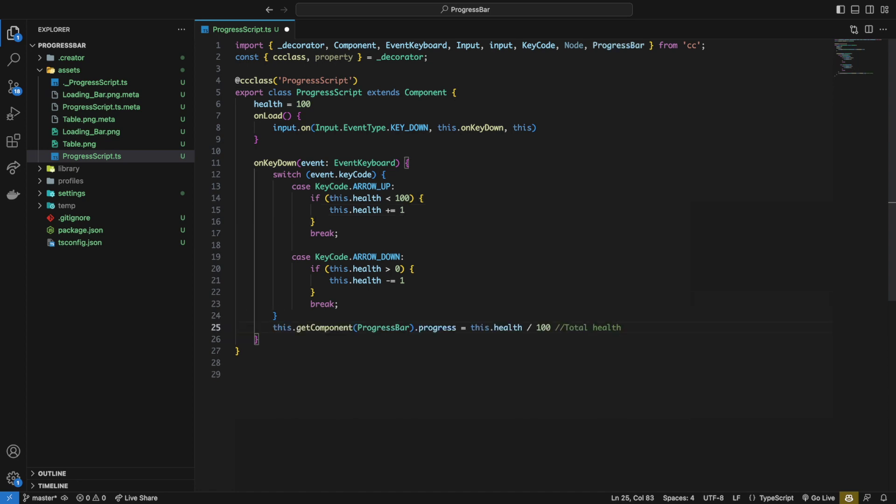
{"action": "key", "text": "ctrl+Right"}
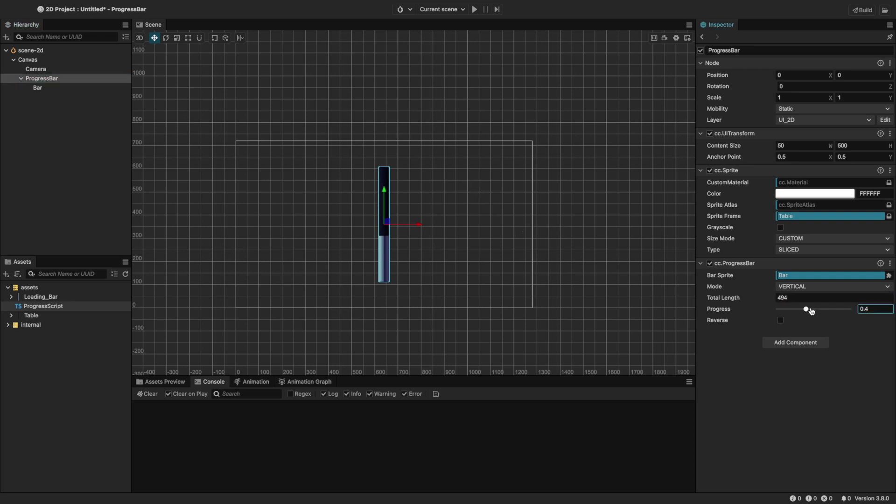
- Set the ProgressBar's progress to 1 and attach the ProgressScript component
{"action": "left_click_drag", "start_coordinate": [806, 309], "coordinate": [860, 308]}
{"action": "left_click", "coordinate": [795, 343]}
{"action": "type", "text": "pr"}
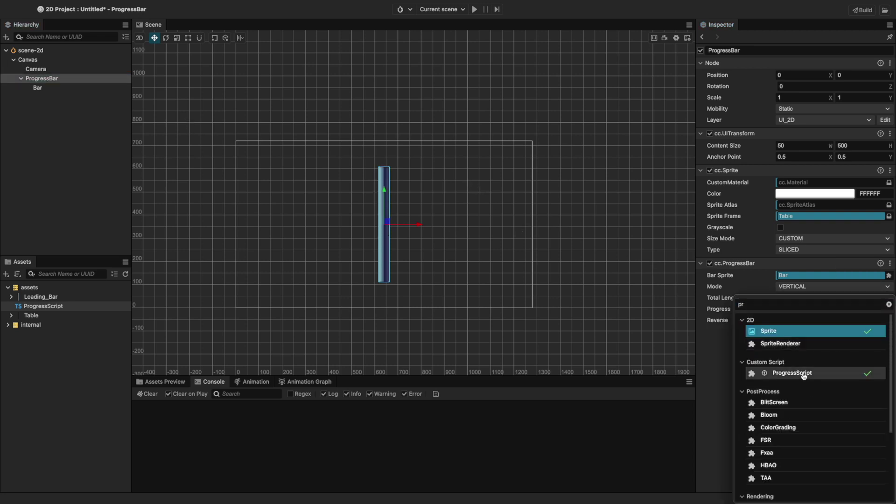
{"action": "left_click", "coordinate": [803, 373]}
- Run a preview, test health with the Down and Up arrow keys, then stop it
{"action": "left_click", "coordinate": [474, 9]}
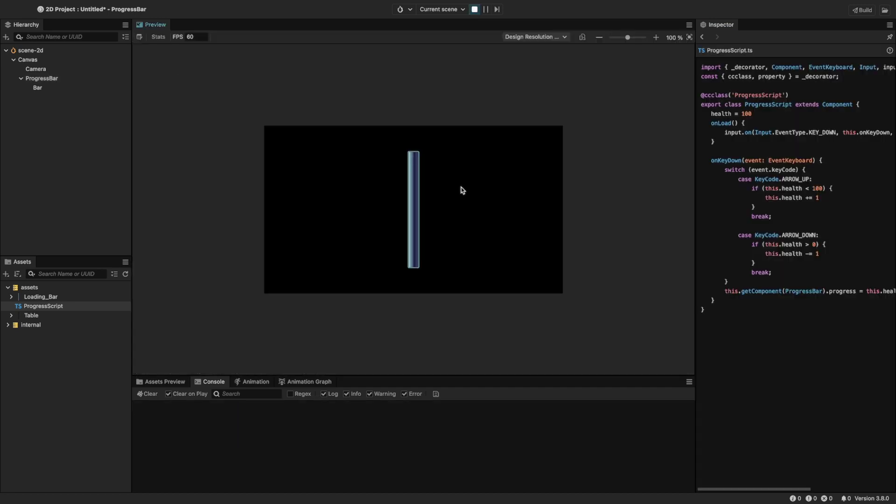
{"action": "key", "text": "Down"}
{"action": "key", "text": "Up"}
{"action": "key", "text": "Up"}
{"action": "key", "text": "Up"}
{"action": "key", "text": "Up"}
{"action": "key", "text": "Up"}
{"action": "key", "text": "Up"}
{"action": "key", "text": "Up"}
{"action": "key", "text": "Down"}
{"action": "key", "text": "Down"}
{"action": "key", "text": "Down"}
{"action": "key", "text": "Down"}
{"action": "key", "text": "Down"}
{"action": "key", "text": "Down"}
{"action": "key", "text": "Down"}
{"action": "key", "text": "Down"}
{"action": "key", "text": "Down"}
{"action": "key", "text": "Down"}
{"action": "key", "text": "Down"}
{"action": "key", "text": "Down"}
{"action": "key", "text": "Down"}
{"action": "key", "text": "Down"}
{"action": "key", "text": "Down"}
{"action": "key", "text": "Down"}
{"action": "key", "text": "Down"}
{"action": "key", "text": "Down"}
{"action": "key", "text": "Down"}
{"action": "key", "text": "Down"}
{"action": "key", "text": "Up"}
{"action": "key", "text": "Up"}
{"action": "key", "text": "Up"}
{"action": "key", "text": "Up"}
{"action": "key", "text": "Up"}
{"action": "key", "text": "Up"}
{"action": "key", "text": "Up"}
{"action": "key", "text": "Up"}
{"action": "key", "text": "Up"}
{"action": "key", "text": "Up"}
{"action": "key", "text": "Up"}
{"action": "key", "text": "Up"}
{"action": "key", "text": "Up"}
{"action": "key", "text": "Up"}
{"action": "key", "text": "Up"}
{"action": "key", "text": "Up"}
{"action": "key", "text": "Up"}
{"action": "key", "text": "Up"}
{"action": "key", "text": "Up"}
{"action": "key", "text": "Up"}
{"action": "key", "text": "Up"}
{"action": "key", "text": "Up"}
{"action": "key", "text": "Up"}
{"action": "key", "text": "Up"}
{"action": "key", "text": "Up"}
{"action": "key", "text": "Up"}
{"action": "key", "text": "Up"}
{"action": "key", "text": "Up"}
{"action": "key", "text": "Up"}
{"action": "key", "text": "Up"}
{"action": "key", "text": "Up"}
{"action": "key", "text": "Up"}
{"action": "key", "text": "super+p"}
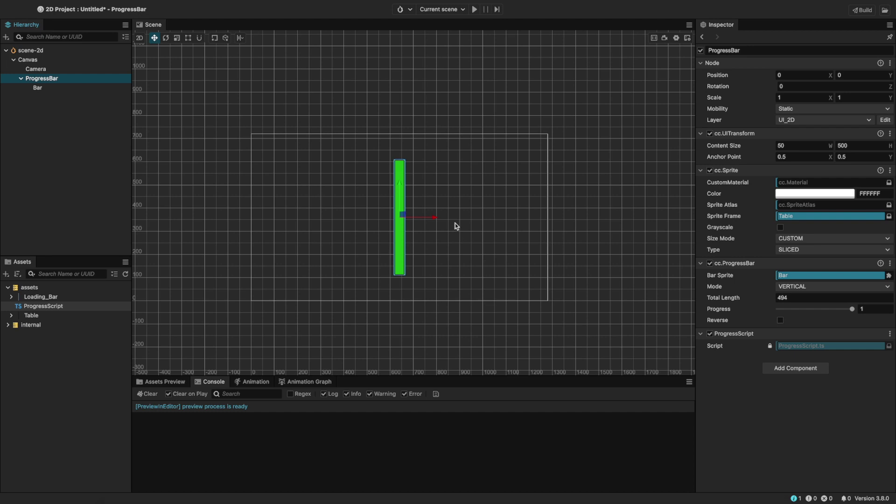
- Inspect the Bar node's green 19D100 sprite colour, then return to ProgressScript.ts
{"action": "left_click", "coordinate": [73, 87]}
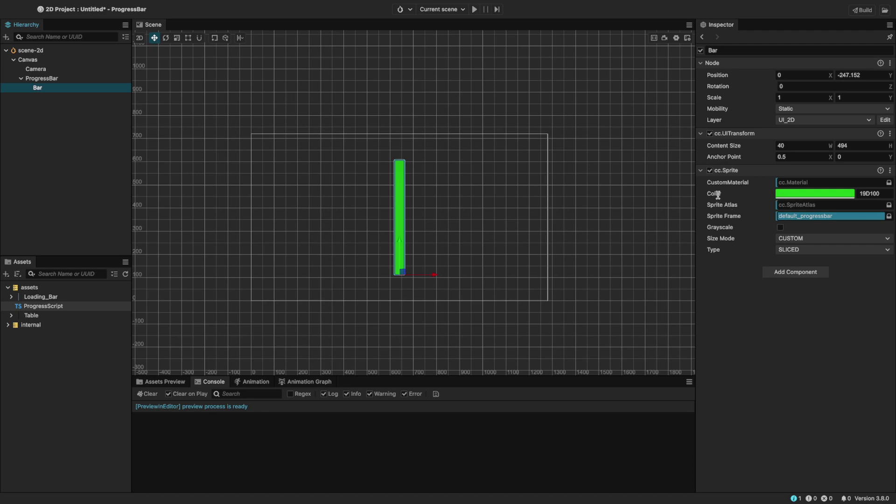
{"action": "key", "text": "super+Tab"}
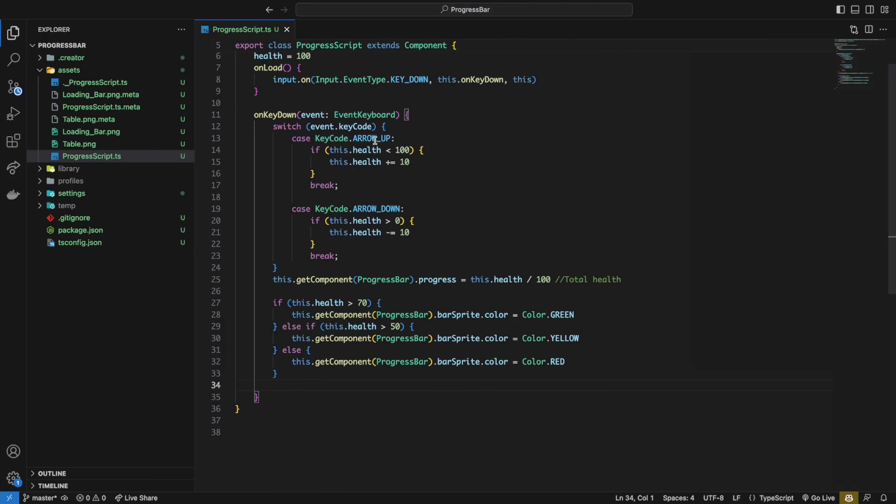
- Highlight the health += 10 and -= 10 lines in the up and down arrow cases
{"action": "scroll", "coordinate": [375, 141], "scroll_direction": "up", "scroll_amount": 3}
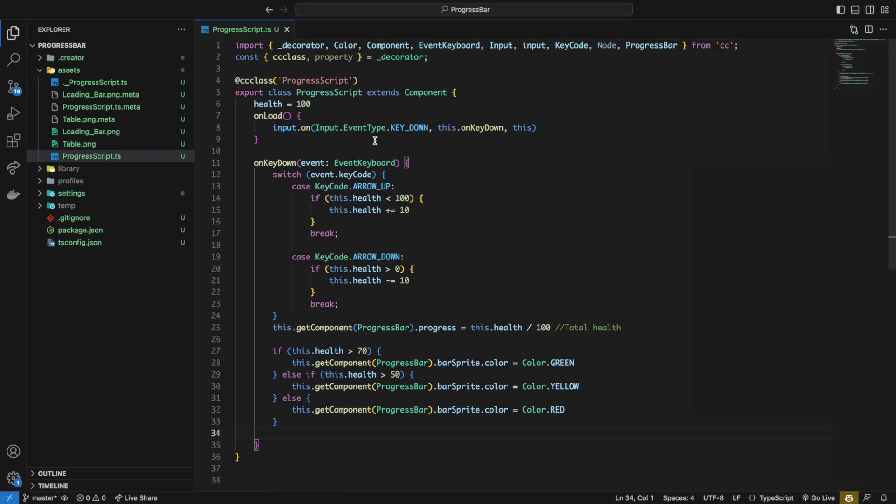
{"action": "left_click_drag", "start_coordinate": [329, 211], "coordinate": [411, 211]}
{"action": "left_click", "coordinate": [329, 281]}
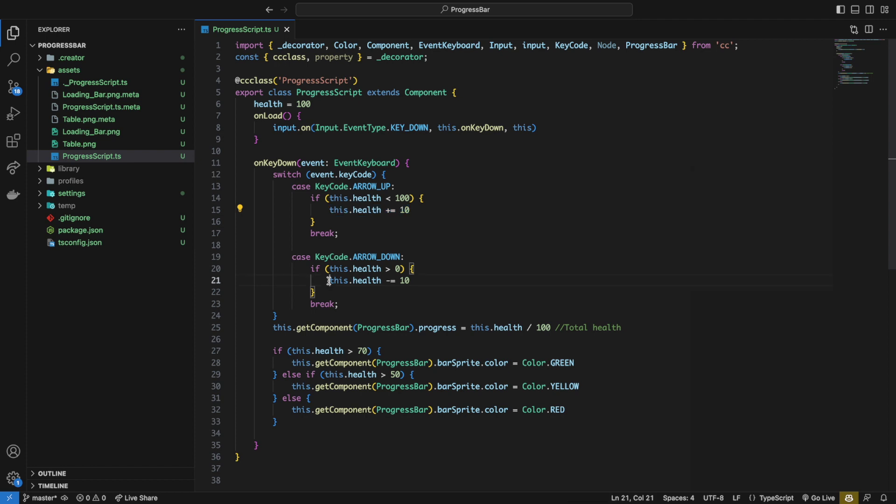
{"action": "left_click_drag", "start_coordinate": [329, 280], "coordinate": [412, 281]}
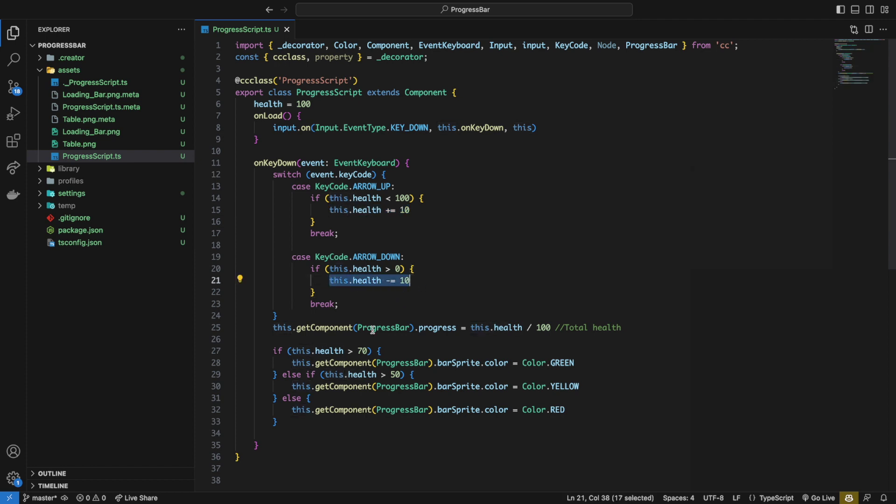
- Highlight the if/else setting barSprite.color green above 70, yellow above 50, else red
{"action": "scroll", "coordinate": [268, 346], "scroll_direction": "down", "scroll_amount": 5}
{"action": "mouse_move", "coordinate": [273, 171]}
{"action": "left_mouse_down"}
{"action": "mouse_move", "coordinate": [299, 219]}
{"action": "mouse_move", "coordinate": [357, 245]}
{"action": "left_mouse_up"}
{"action": "left_click", "coordinate": [310, 253]}
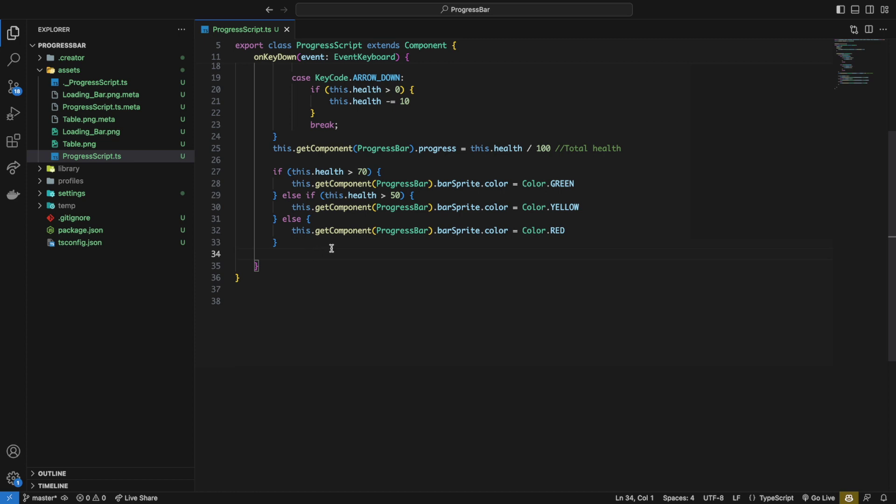
{"action": "left_click_drag", "start_coordinate": [437, 185], "coordinate": [509, 183]}
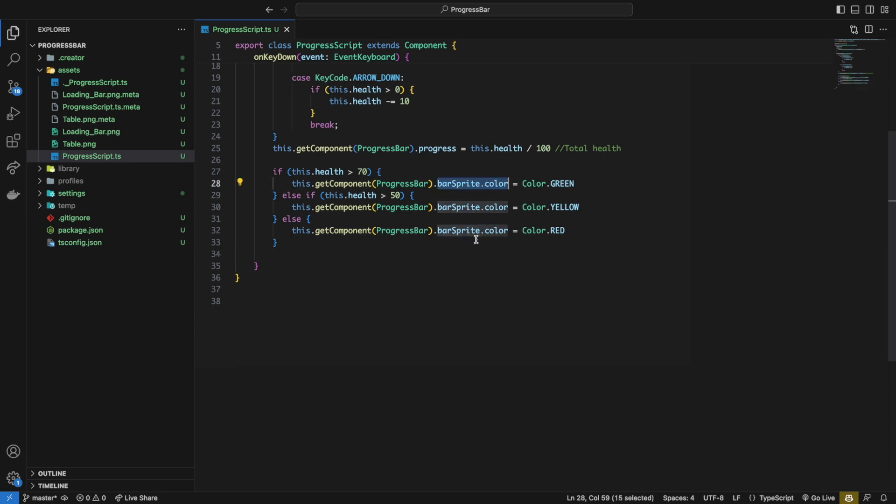
- Run the preview and use Up/Down arrows to watch the bar turn red, yellow and green
{"action": "left_click", "coordinate": [328, 265]}
{"action": "key", "text": "super+Tab"}
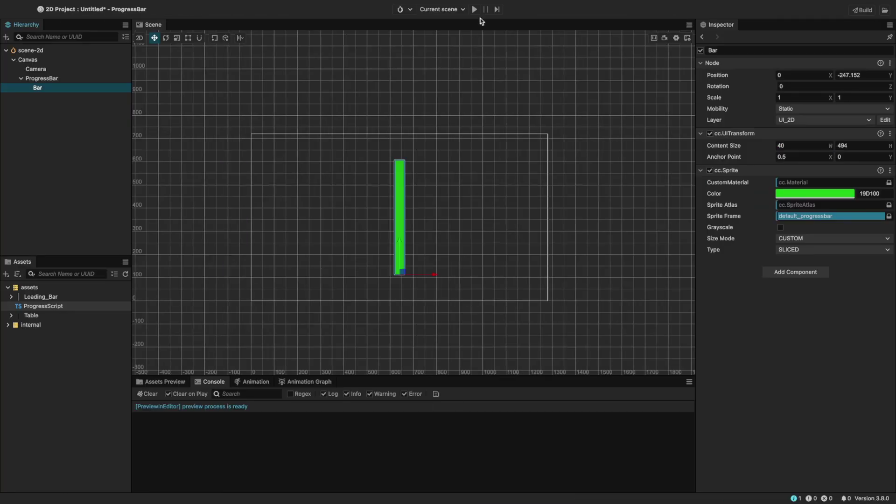
{"action": "left_click", "coordinate": [474, 9]}
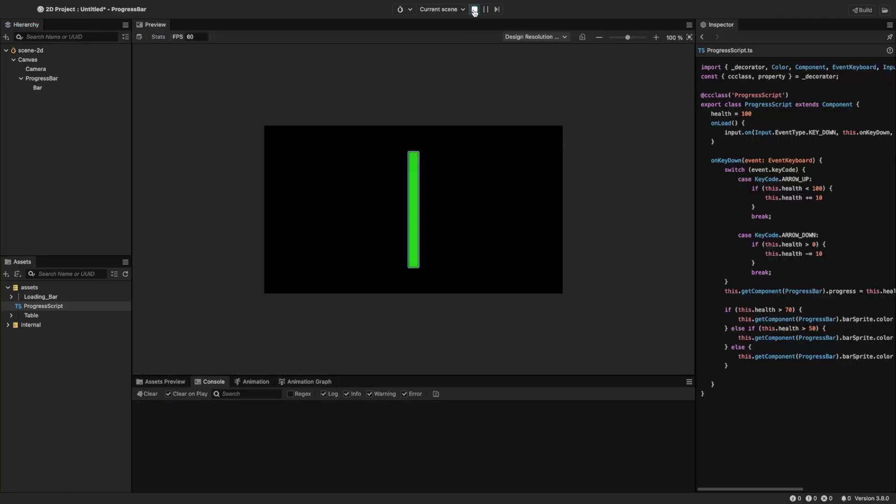
{"action": "left_click", "coordinate": [467, 175]}
{"action": "key", "text": "Down"}
{"action": "key", "text": "Down"}
{"action": "key", "text": "Down"}
{"action": "key", "text": "Down"}
{"action": "key", "text": "Down"}
{"action": "key", "text": "Down"}
{"action": "key", "text": "Down"}
{"action": "key", "text": "Down"}
{"action": "key", "text": "Down"}
{"action": "key", "text": "Down"}
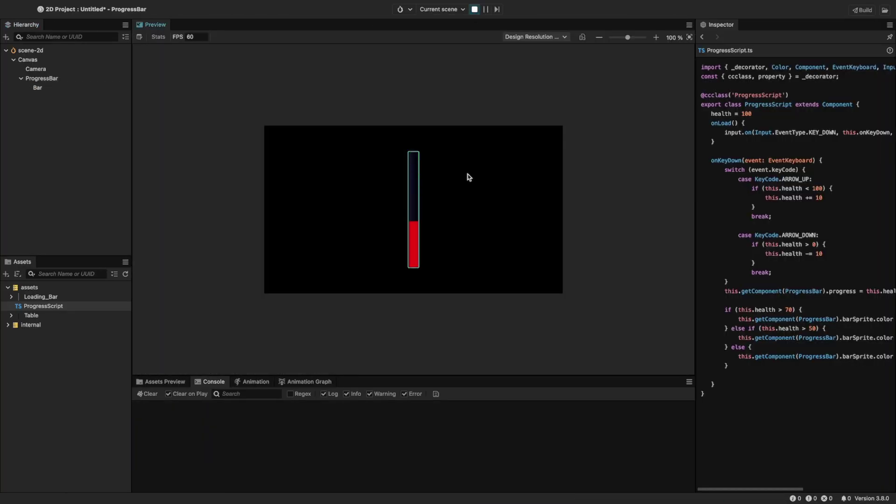
{"action": "key", "text": "Up"}
{"action": "key", "text": "Up"}
{"action": "key", "text": "Up"}
{"action": "key", "text": "Up"}
{"action": "key", "text": "Up"}
{"action": "key", "text": "Up"}
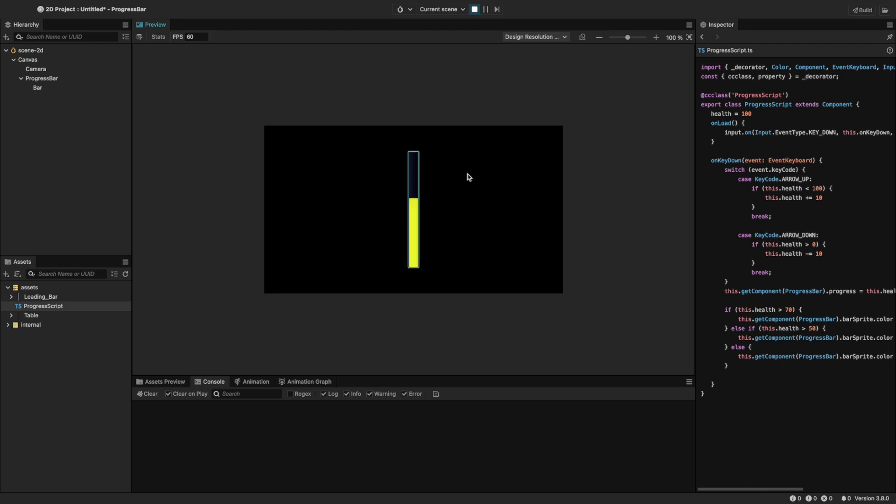
{"action": "key", "text": "Up"}
{"action": "key", "text": "Up"}
{"action": "key", "text": "Up"}
{"action": "key", "text": "Up"}
{"action": "key", "text": "Down"}
{"action": "key", "text": "Down"}
{"action": "key", "text": "Down"}
{"action": "key", "text": "Up"}
{"action": "key", "text": "Up"}
{"action": "key", "text": "Up"}
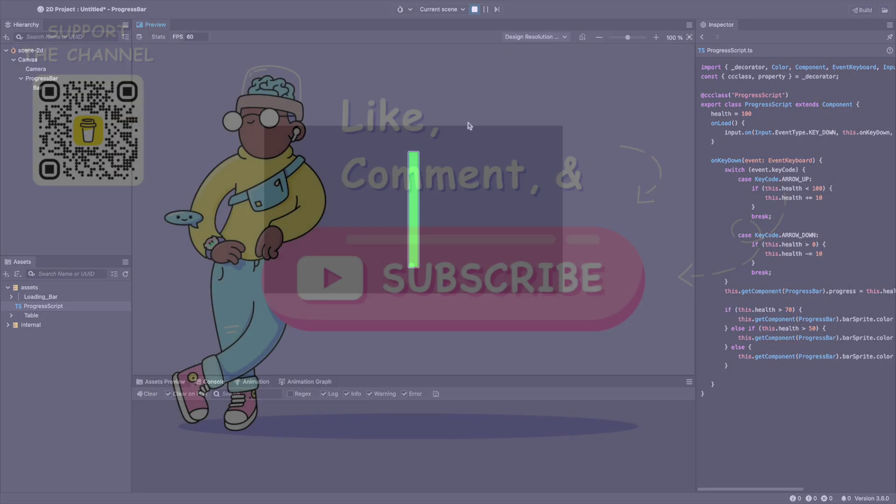